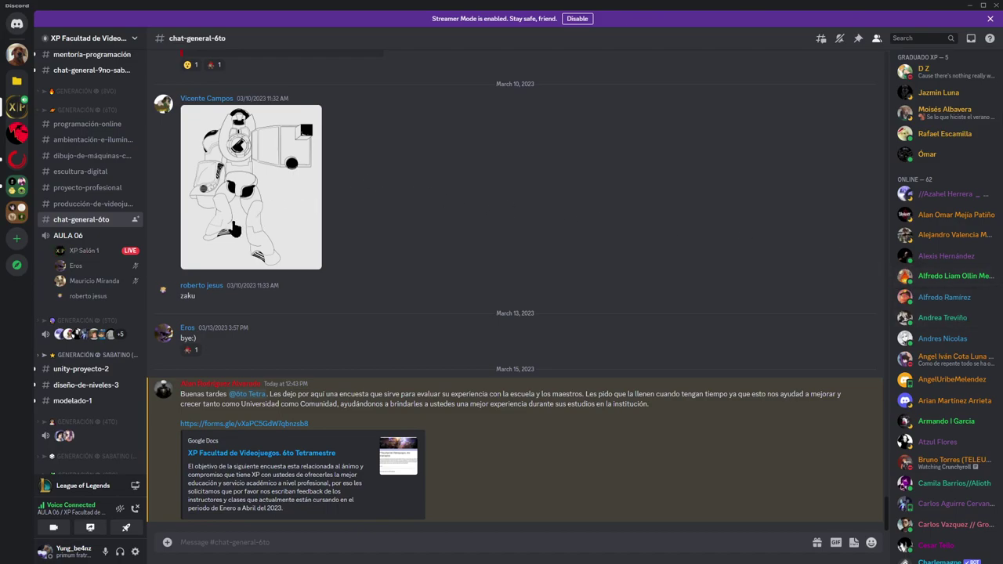
- Check the dibujo-de-máquinas-creaturas-y-vestuario channel and open the screen share of XP Salón 1 in AULA 06
click(98, 158)
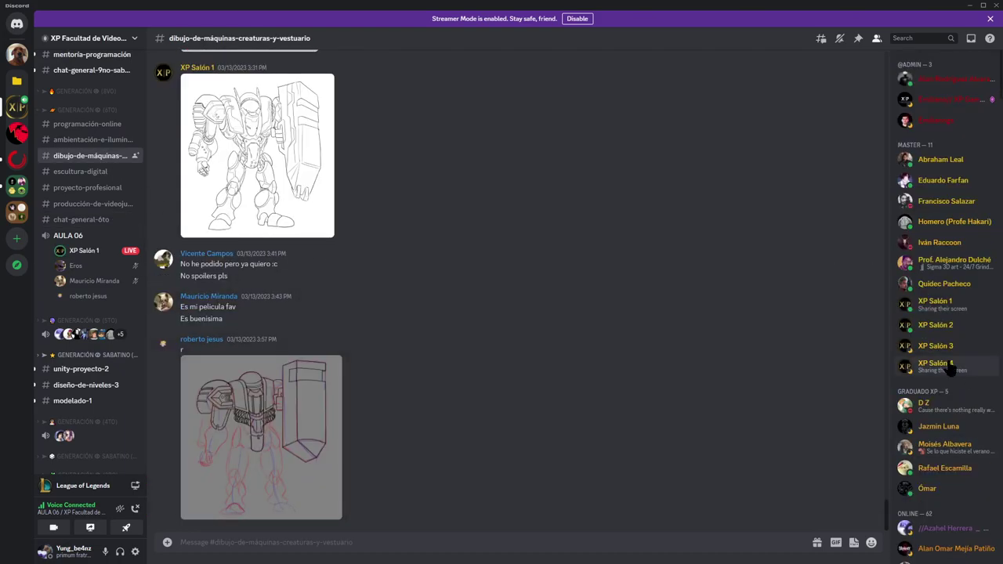
mouse_move(140, 257)
click(248, 293)
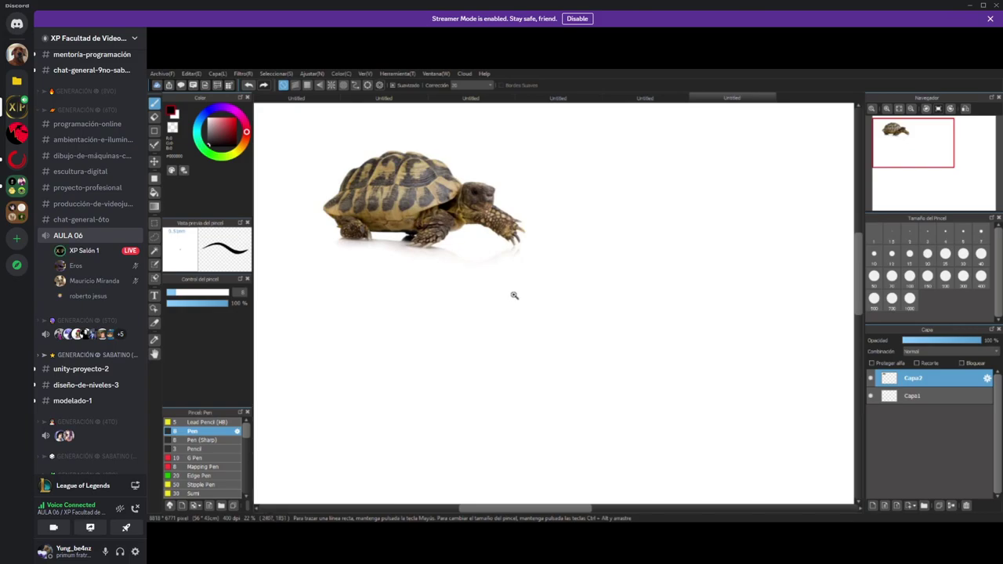
- On Capa1, sketch an oval head, a slanted spine line and two stacked torso ovals with a red Lead Pencil (HB)
scroll(512, 293, down, 1)
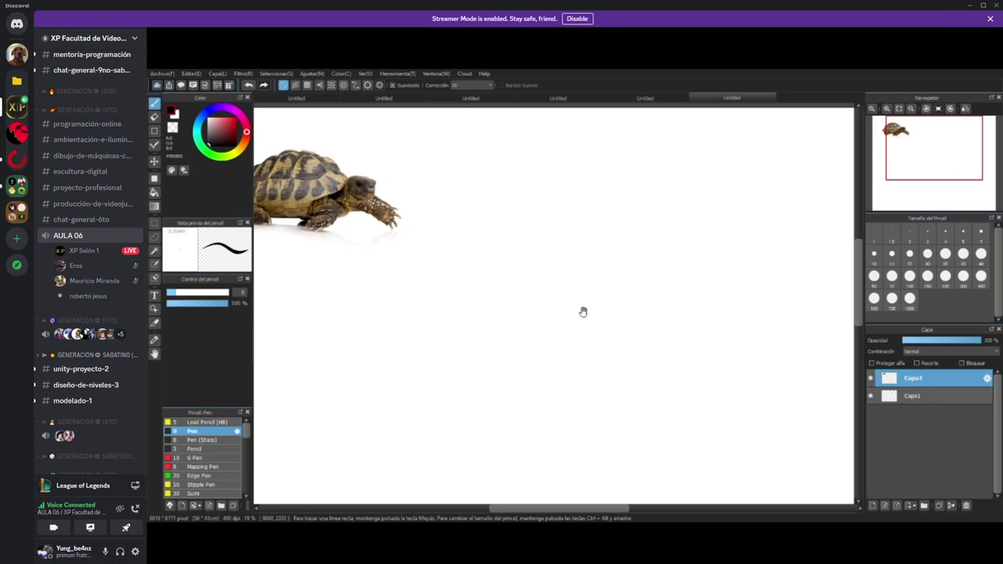
scroll(471, 302, down, 1)
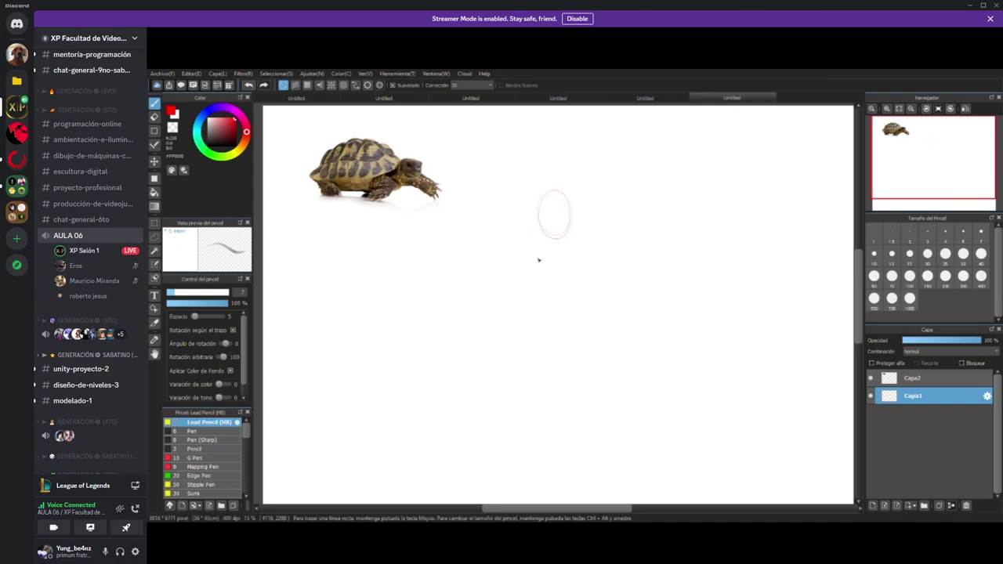
scroll(522, 274, up, 2)
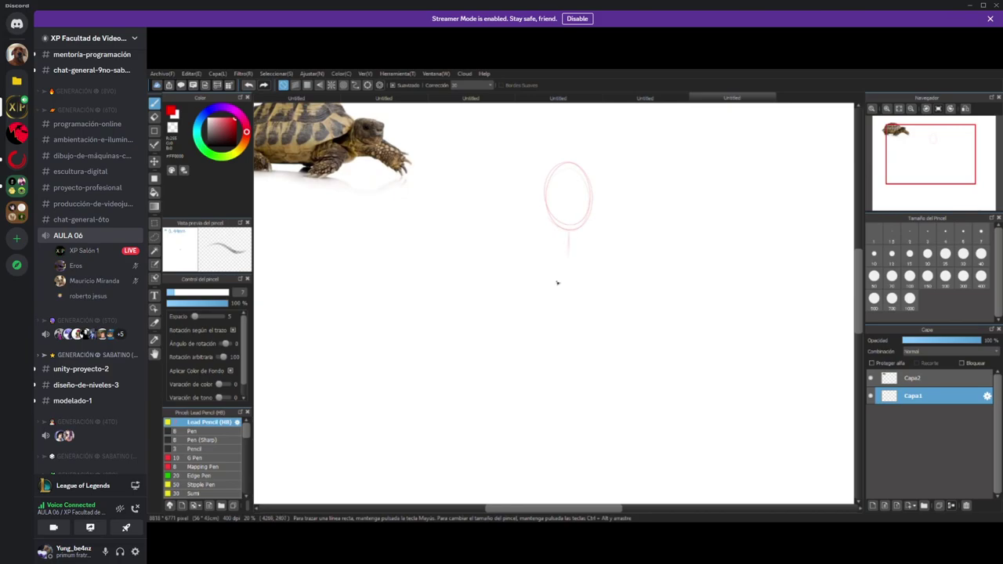
mouse_move(558, 291)
mouse_down()
mouse_move(550, 420)
mouse_move(566, 262)
mouse_move(542, 427)
mouse_move(570, 261)
mouse_move(555, 390)
mouse_up()
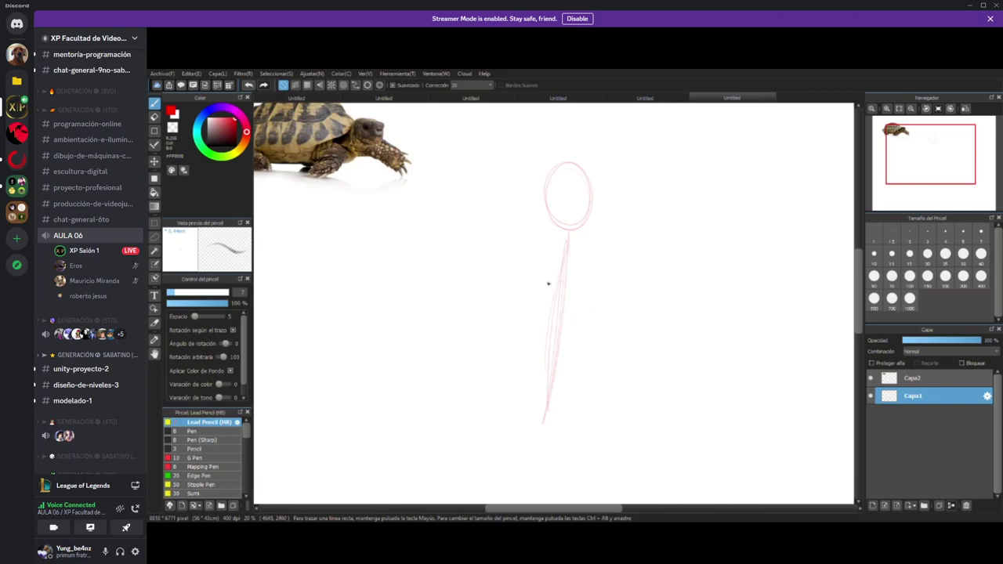
drag(542, 258, 558, 317)
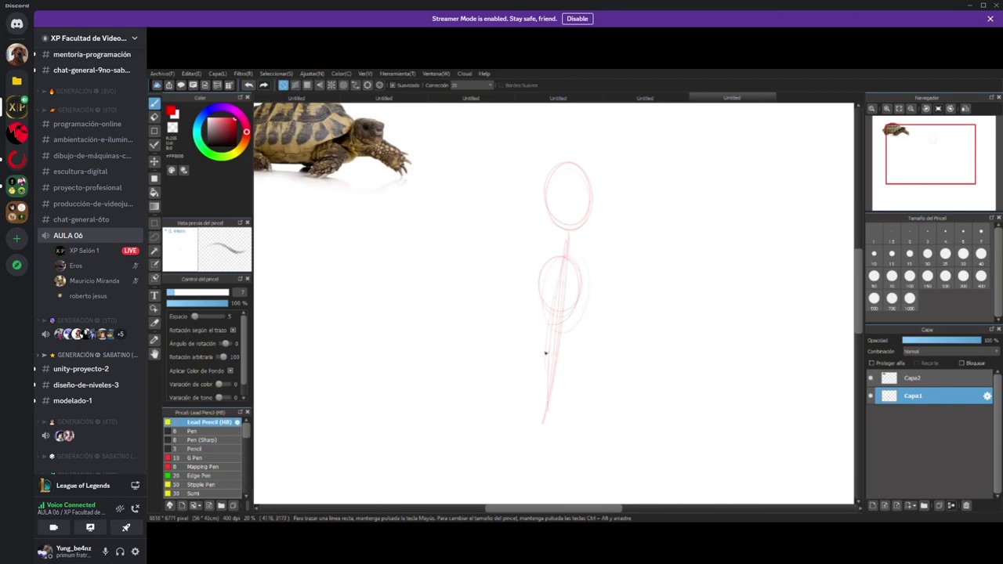
mouse_move(541, 374)
mouse_down()
mouse_move(584, 321)
mouse_move(528, 342)
mouse_move(582, 341)
mouse_move(541, 312)
mouse_up()
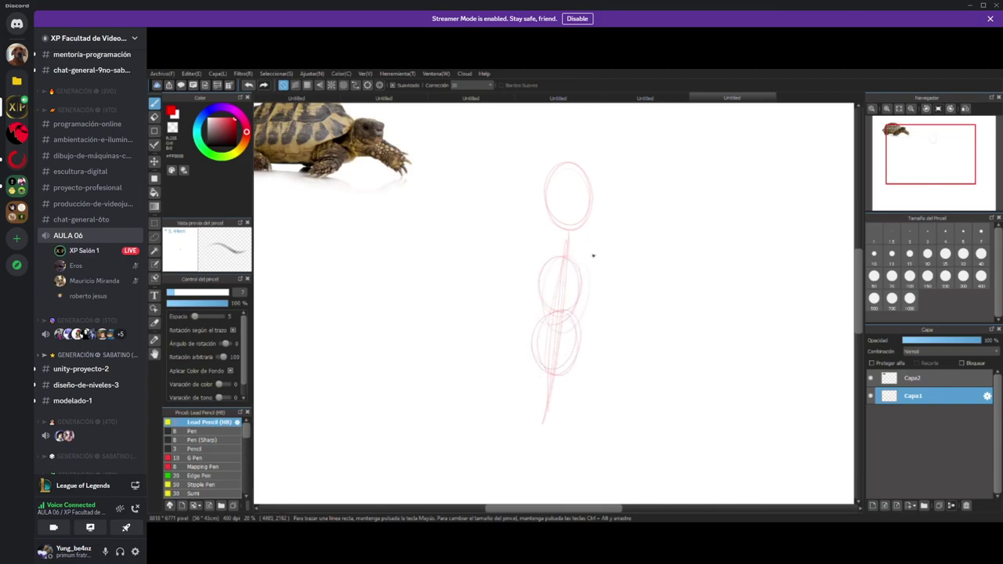
- Sketch the shoulder line, the neck with its slopes, the side of the ribcage and a narrower face contour
mouse_move(526, 260)
mouse_down()
mouse_move(601, 262)
mouse_move(532, 259)
mouse_up()
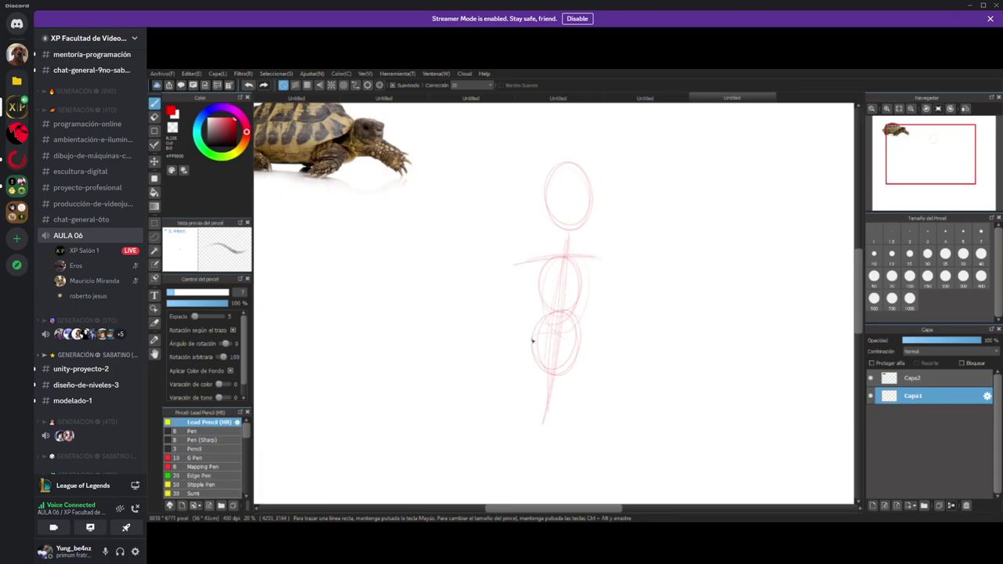
drag(614, 284, 578, 357)
drag(613, 261, 584, 345)
mouse_move(553, 221)
mouse_down()
mouse_move(552, 254)
mouse_move(619, 264)
mouse_up()
mouse_move(514, 266)
mouse_down()
mouse_move(538, 253)
mouse_move(530, 267)
mouse_move(625, 263)
mouse_move(544, 255)
mouse_move(583, 252)
mouse_up()
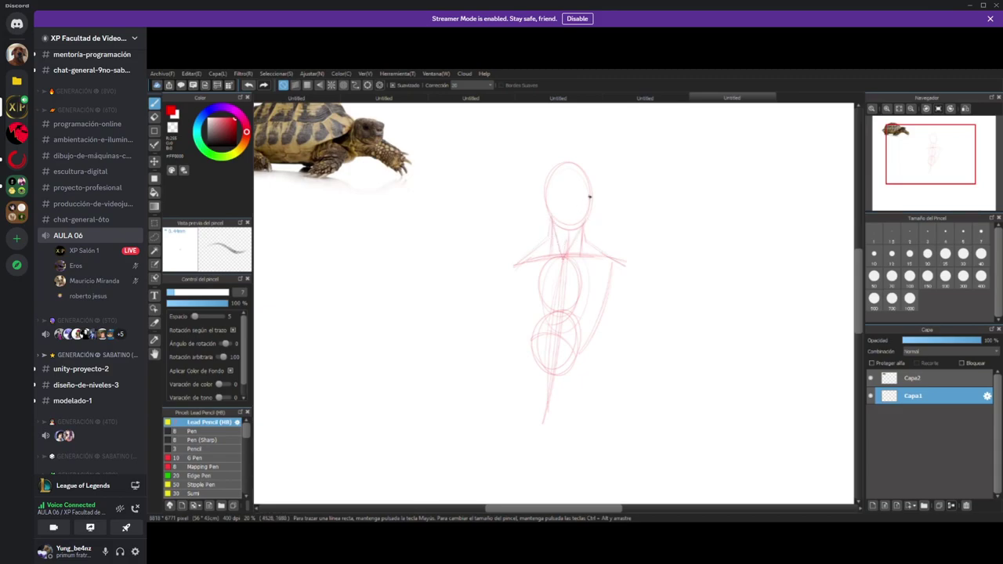
mouse_move(582, 226)
mouse_down()
mouse_move(556, 224)
mouse_move(550, 187)
mouse_up()
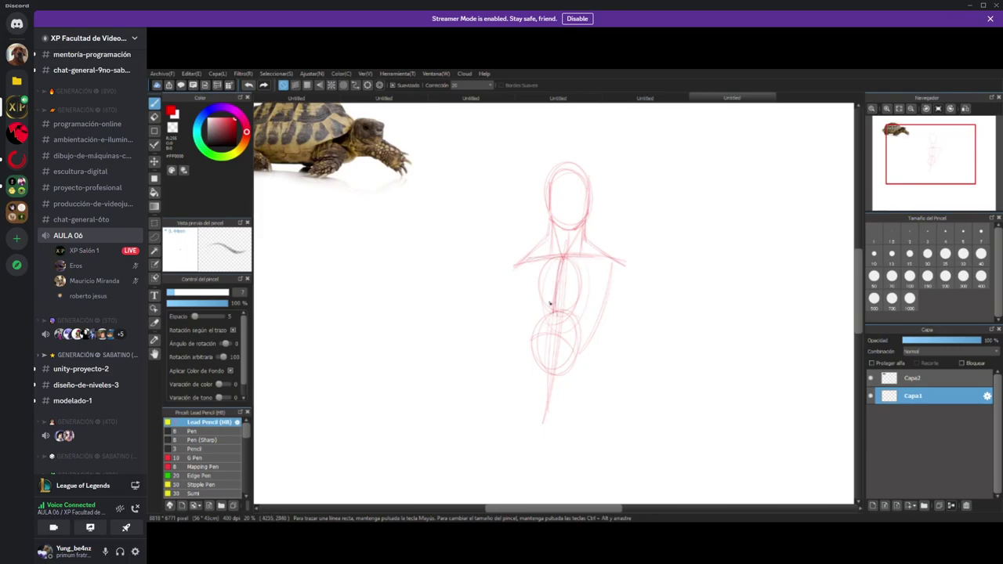
- Sketch the chest's lower edge, the sides of the waist and the V-shaped pelvis under the torso ovals
drag(511, 278, 547, 310)
scroll(544, 332, down, 2)
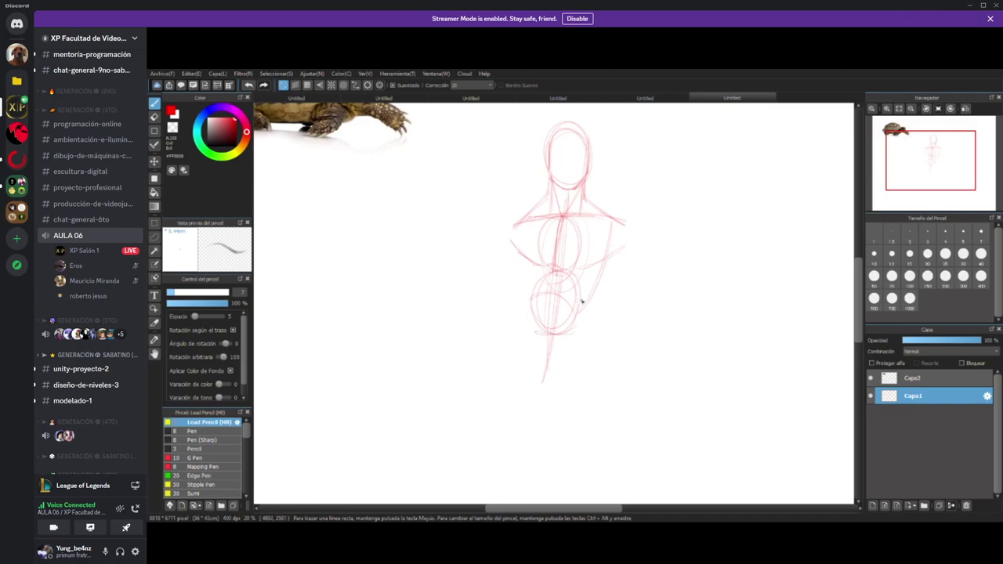
drag(593, 327, 593, 305)
mouse_move(519, 271)
mouse_down()
mouse_move(525, 340)
mouse_move(553, 262)
mouse_up()
drag(551, 307, 551, 329)
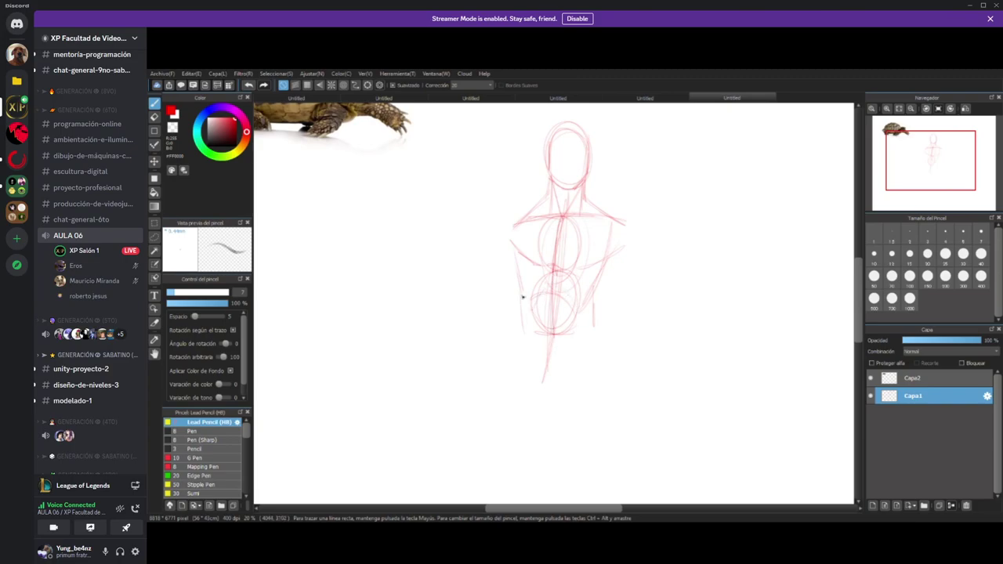
mouse_move(605, 252)
mouse_down()
mouse_move(587, 312)
mouse_move(524, 329)
mouse_move(518, 357)
mouse_up()
mouse_move(600, 359)
mouse_down()
mouse_move(568, 376)
mouse_move(559, 400)
mouse_move(517, 354)
mouse_move(551, 395)
mouse_move(609, 350)
mouse_move(560, 397)
mouse_move(527, 362)
mouse_up()
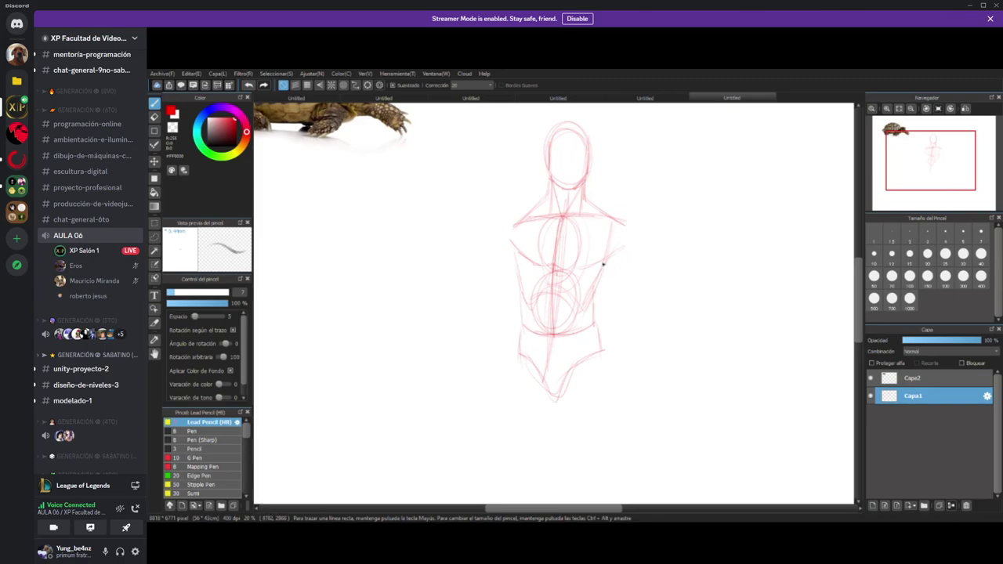
- Sketch both rounded shoulders and the upper arm down to the elbow on the figure's left-hand side
mouse_move(632, 235)
mouse_down()
mouse_move(630, 282)
mouse_move(608, 285)
mouse_up()
drag(511, 219, 513, 224)
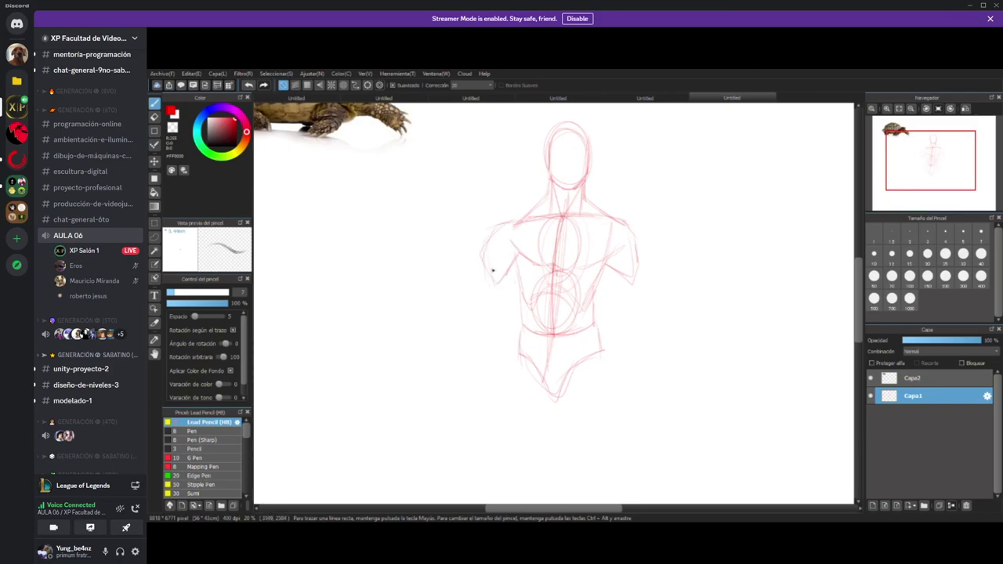
drag(486, 276, 503, 260)
mouse_move(509, 296)
mouse_down()
mouse_move(486, 275)
mouse_move(487, 305)
mouse_move(513, 281)
mouse_move(506, 311)
mouse_move(479, 310)
mouse_move(475, 264)
mouse_move(482, 257)
mouse_move(475, 317)
mouse_move(496, 321)
mouse_move(513, 273)
mouse_move(547, 269)
mouse_move(509, 243)
mouse_up()
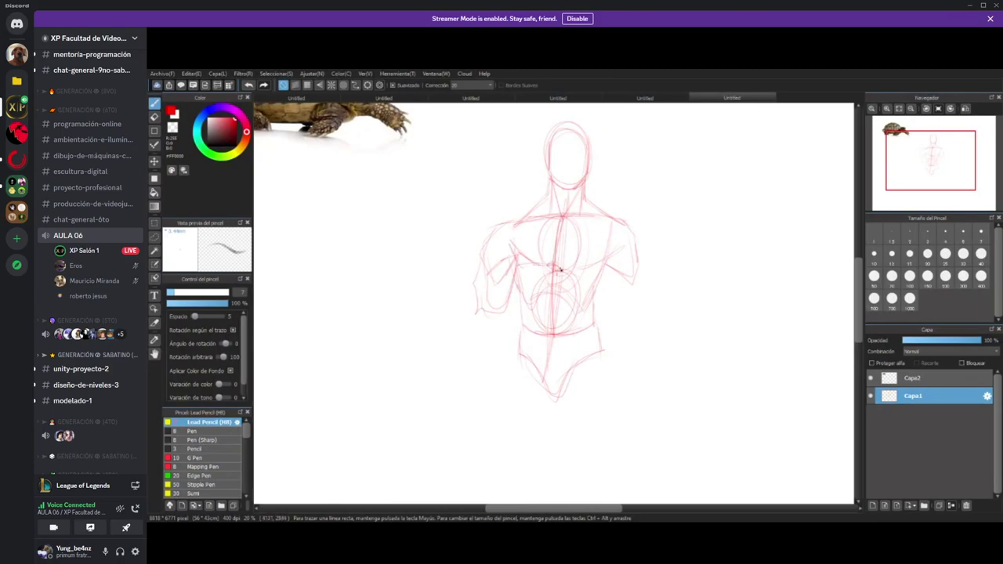
- Sketch the other upper arm, both forearms, and ovals for the wrists and hands
drag(636, 275, 624, 315)
mouse_move(646, 279)
mouse_down()
mouse_move(643, 310)
mouse_move(635, 304)
mouse_move(613, 329)
mouse_move(613, 320)
mouse_move(620, 384)
mouse_move(651, 312)
mouse_move(631, 408)
mouse_move(647, 323)
mouse_up()
drag(619, 387, 622, 348)
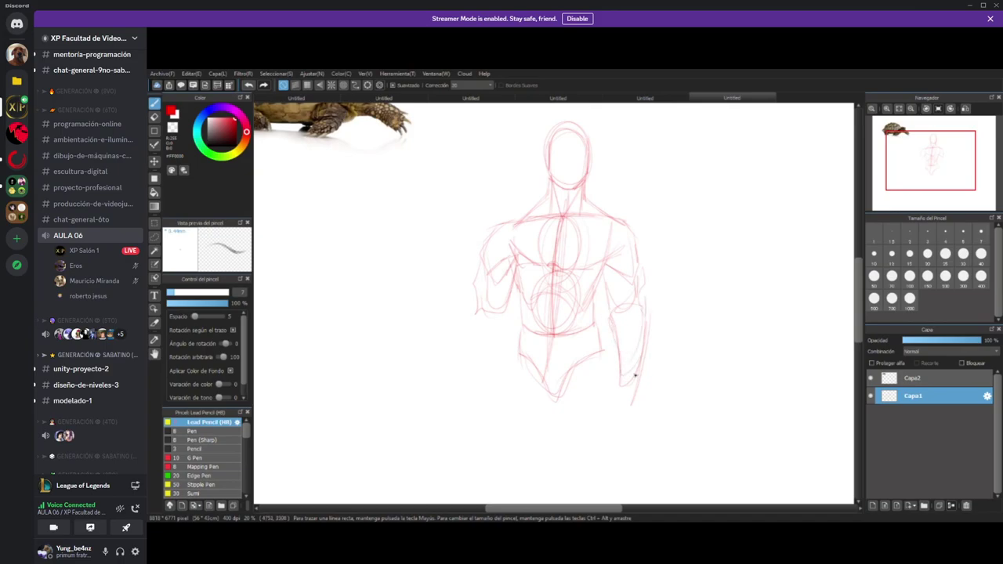
mouse_move(625, 403)
mouse_down()
mouse_move(629, 371)
mouse_move(599, 388)
mouse_move(625, 402)
mouse_move(613, 369)
mouse_up()
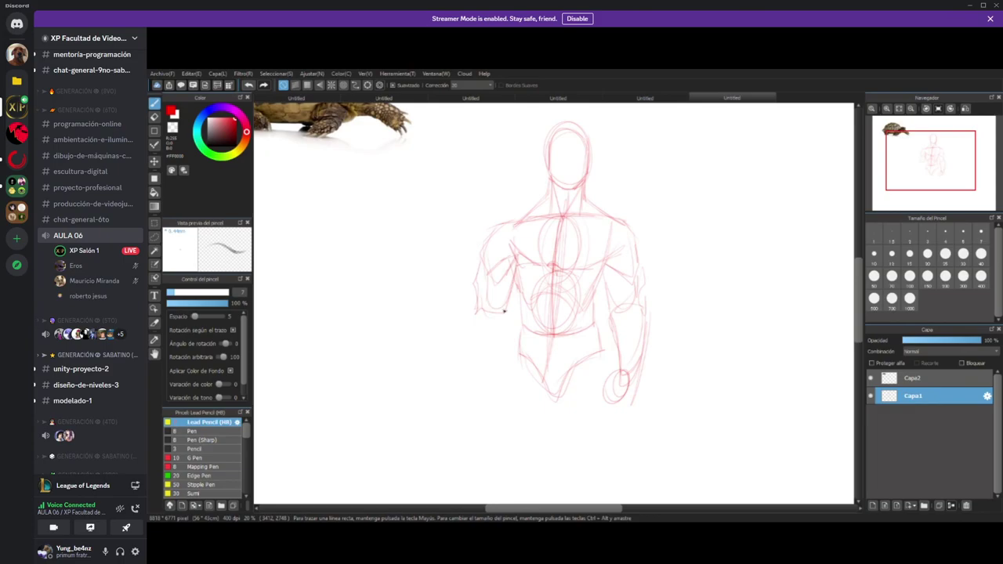
drag(473, 309, 485, 380)
mouse_move(501, 321)
mouse_down()
mouse_move(490, 380)
mouse_move(495, 359)
mouse_move(485, 364)
mouse_move(488, 406)
mouse_move(495, 368)
mouse_up()
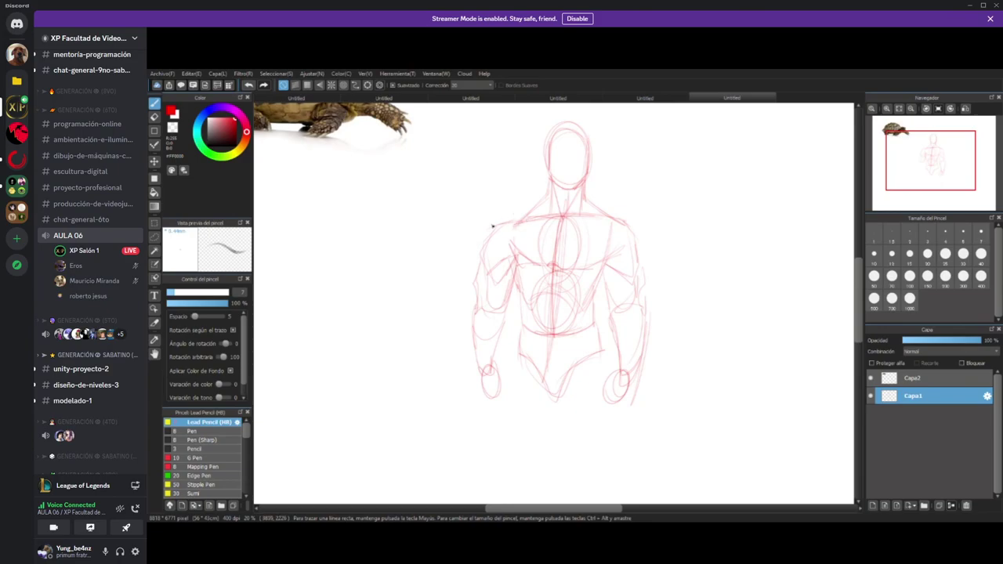
- Refine the shoulder, upper arm and forearm contours of both arms, erasing stray lines near the elbow
drag(483, 264, 474, 306)
drag(485, 242, 499, 218)
key(e)
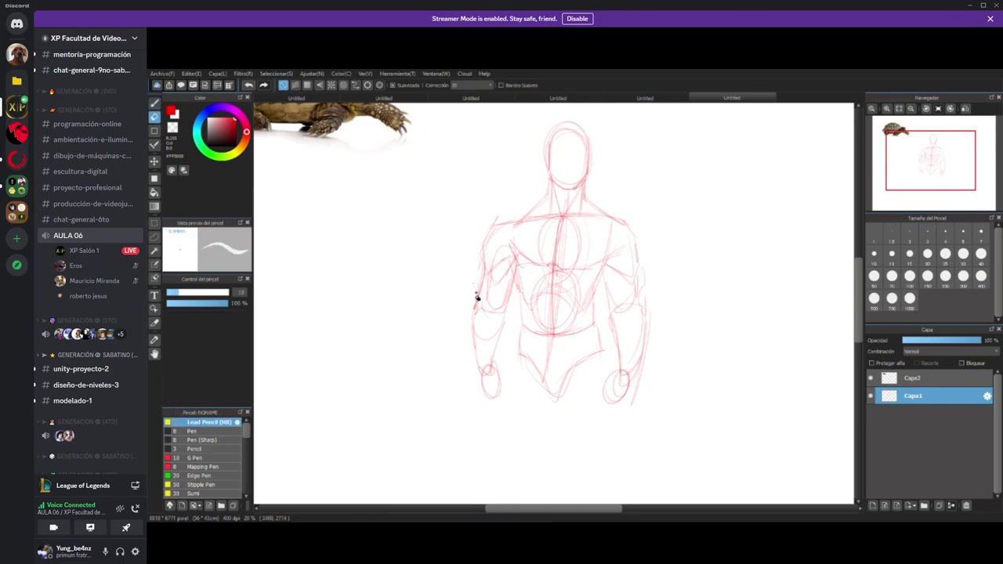
key(p)
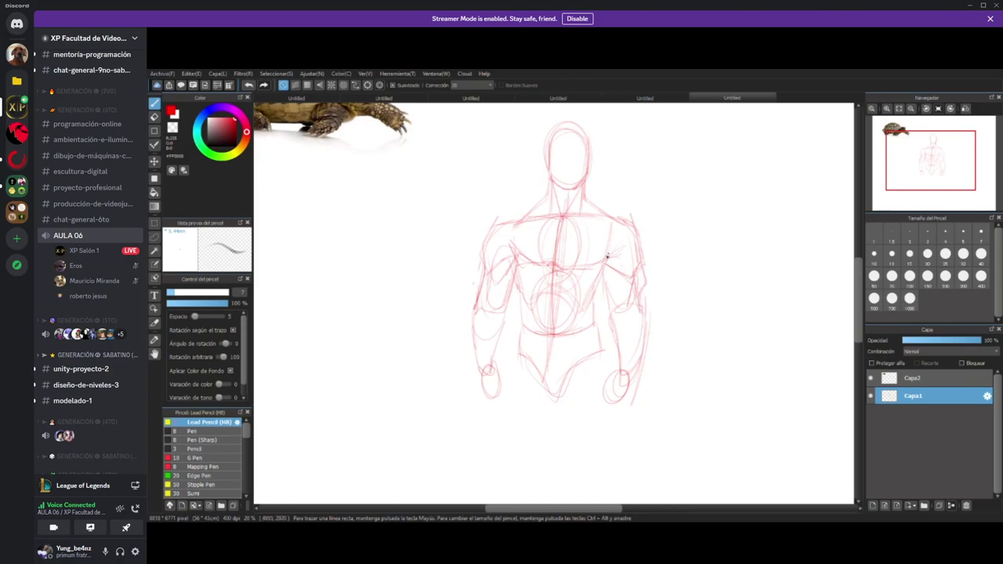
mouse_move(627, 268)
mouse_down()
mouse_move(628, 298)
mouse_move(611, 258)
mouse_move(607, 300)
mouse_move(624, 320)
mouse_move(630, 294)
mouse_move(615, 323)
mouse_move(632, 321)
mouse_move(635, 301)
mouse_move(625, 321)
mouse_move(630, 351)
mouse_move(641, 303)
mouse_move(626, 365)
mouse_move(643, 308)
mouse_move(644, 348)
mouse_move(646, 306)
mouse_move(649, 325)
mouse_move(628, 375)
mouse_move(647, 324)
mouse_move(645, 338)
mouse_move(643, 310)
mouse_move(629, 383)
mouse_move(614, 311)
mouse_move(615, 369)
mouse_up()
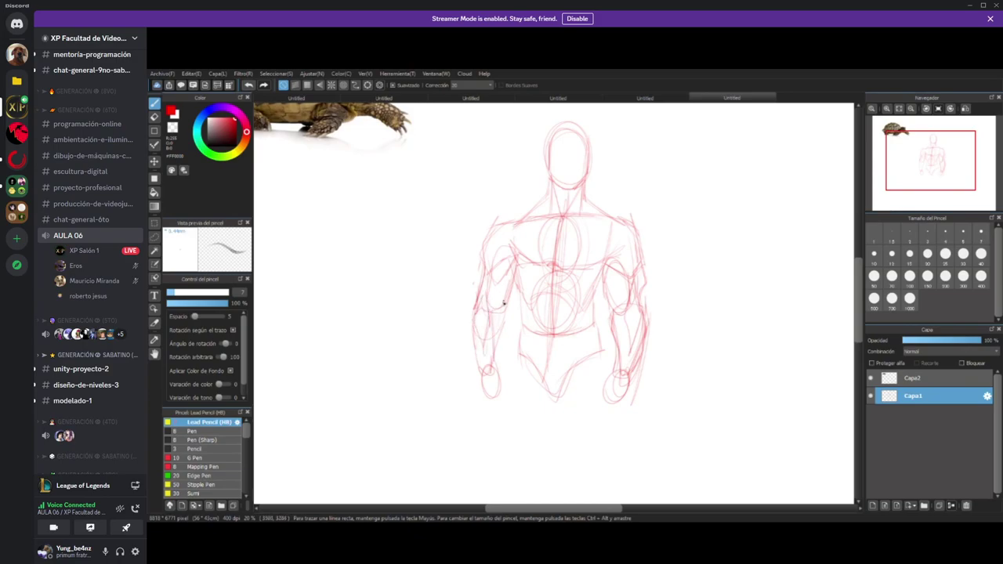
drag(502, 321, 494, 365)
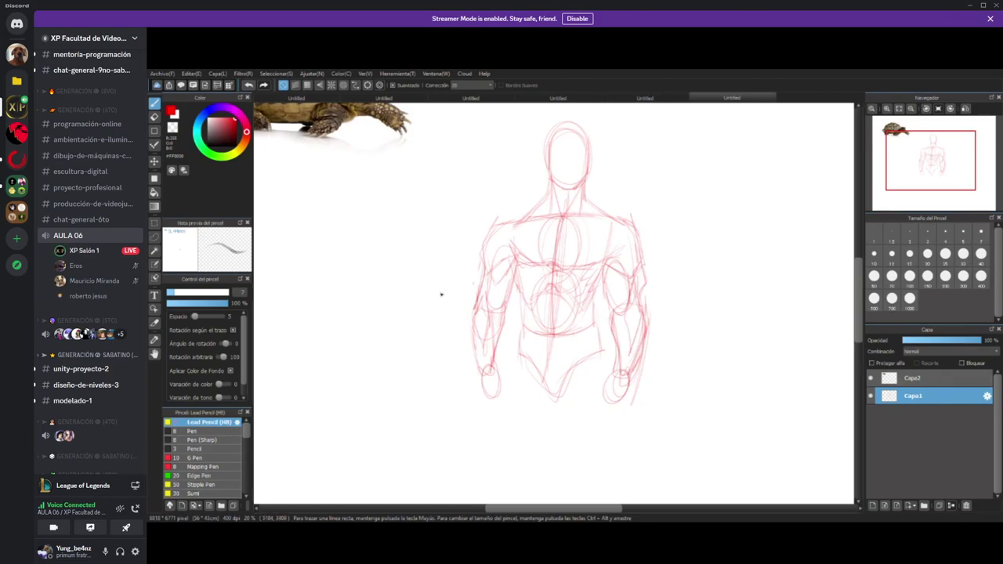
- Add two new layers above Capa1 and set the Lead Pencil to black with size 12
click(873, 506)
click(872, 506)
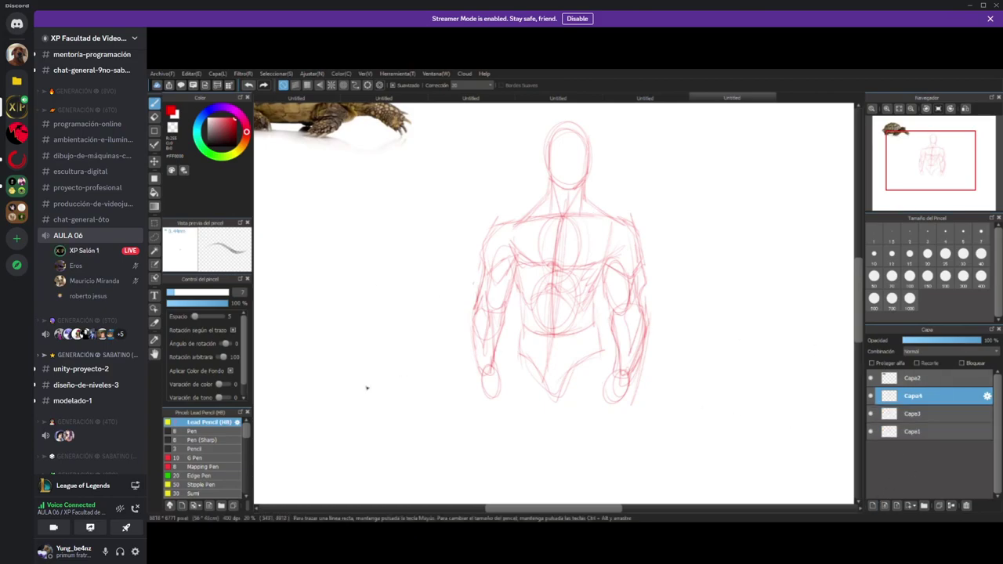
scroll(358, 361, up, 3)
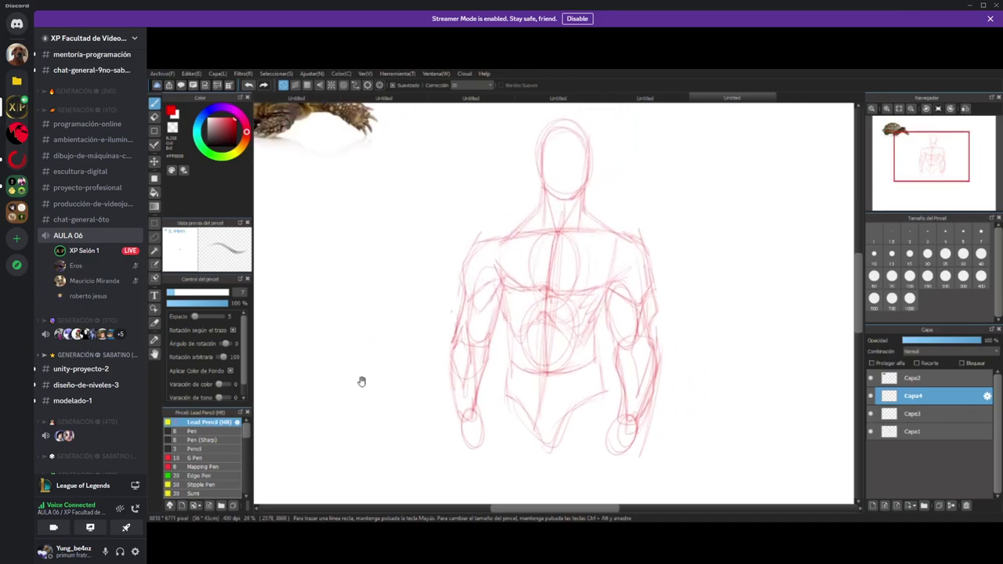
drag(362, 375, 372, 374)
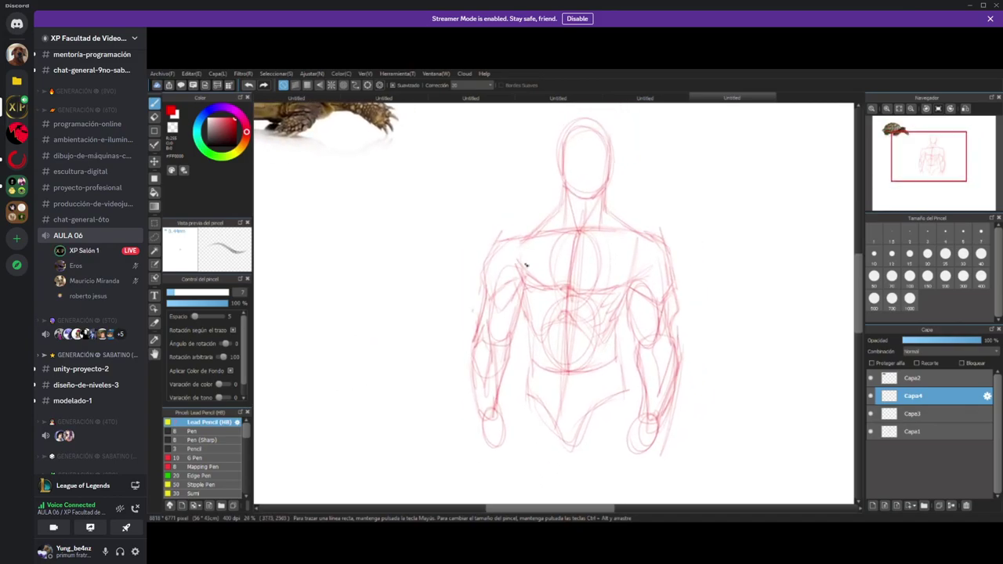
click(208, 147)
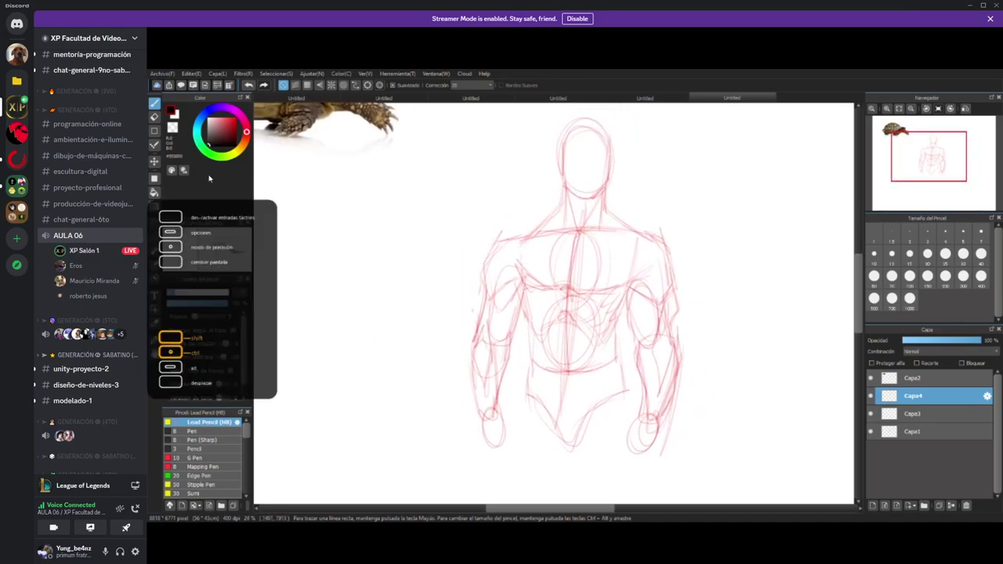
click(892, 254)
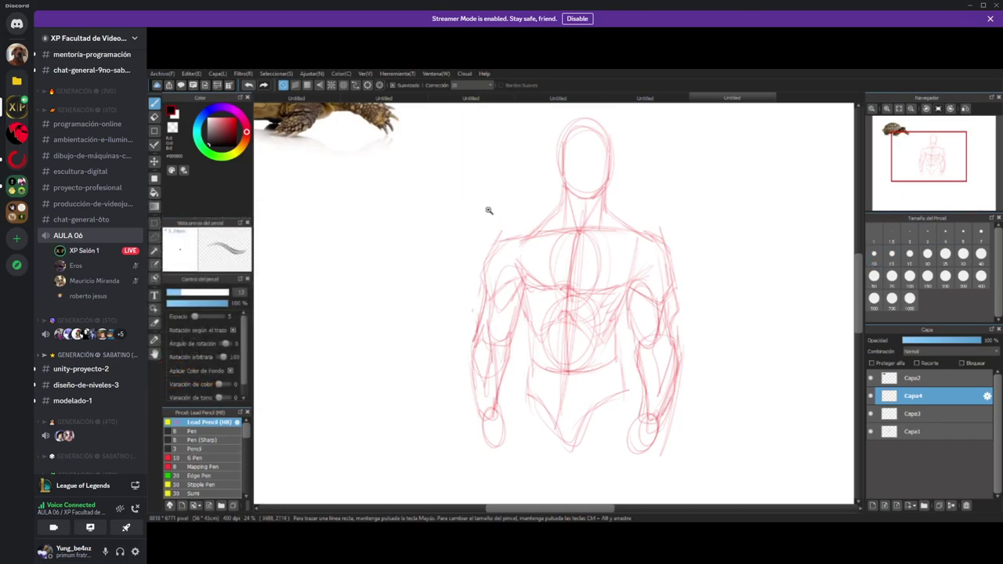
- On Capa4, outline a large shoulder armour piece in black over the left-hand shoulder, undoing the stray stroke below it
scroll(495, 260, up, 1)
drag(496, 260, 465, 253)
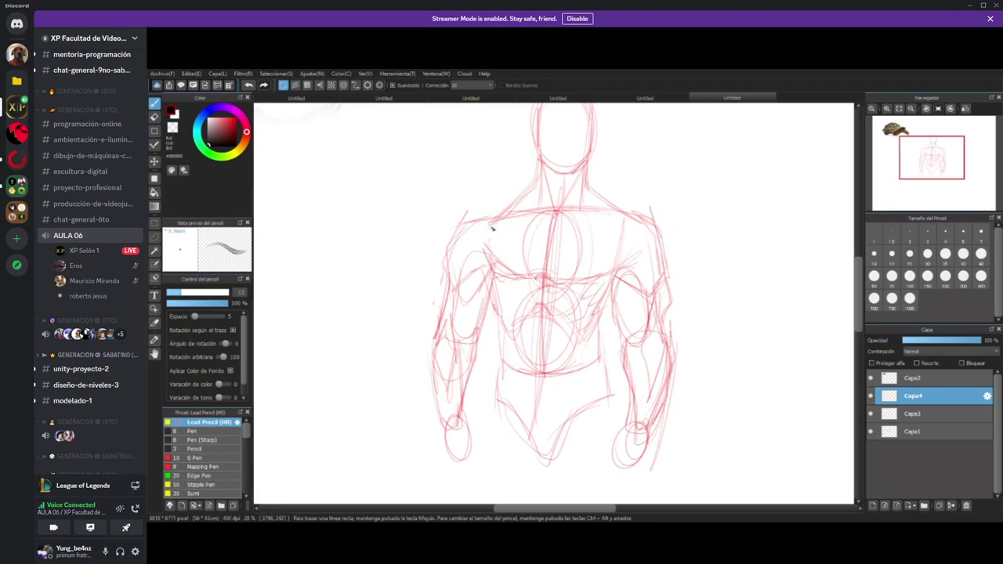
mouse_move(491, 220)
mouse_down()
mouse_move(490, 261)
mouse_move(454, 282)
mouse_move(462, 206)
mouse_move(427, 236)
mouse_move(451, 282)
mouse_move(425, 257)
mouse_move(459, 206)
mouse_move(495, 212)
mouse_move(496, 272)
mouse_move(486, 274)
mouse_up()
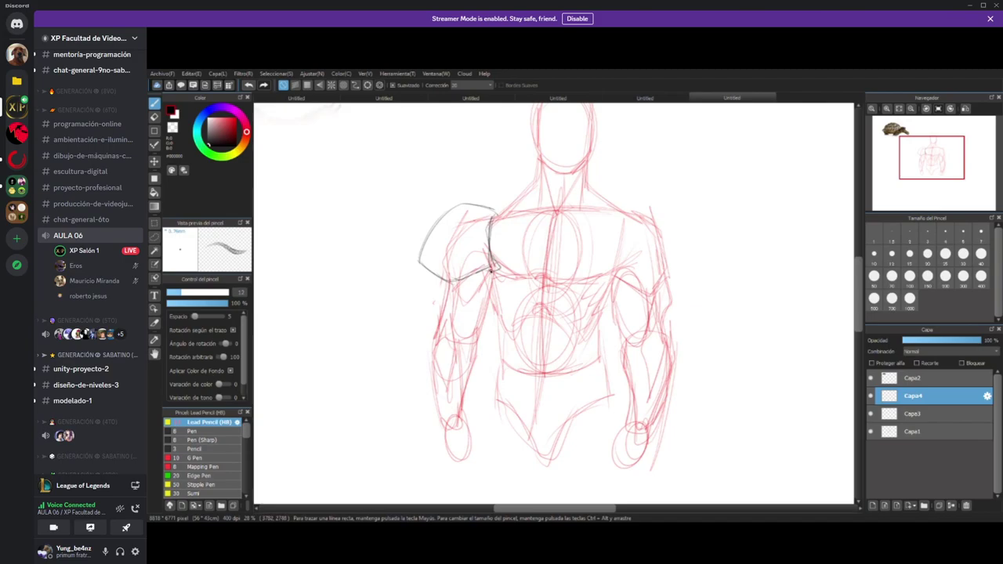
mouse_move(493, 273)
mouse_down()
mouse_move(587, 347)
mouse_move(550, 322)
mouse_up()
key(ctrl+z)
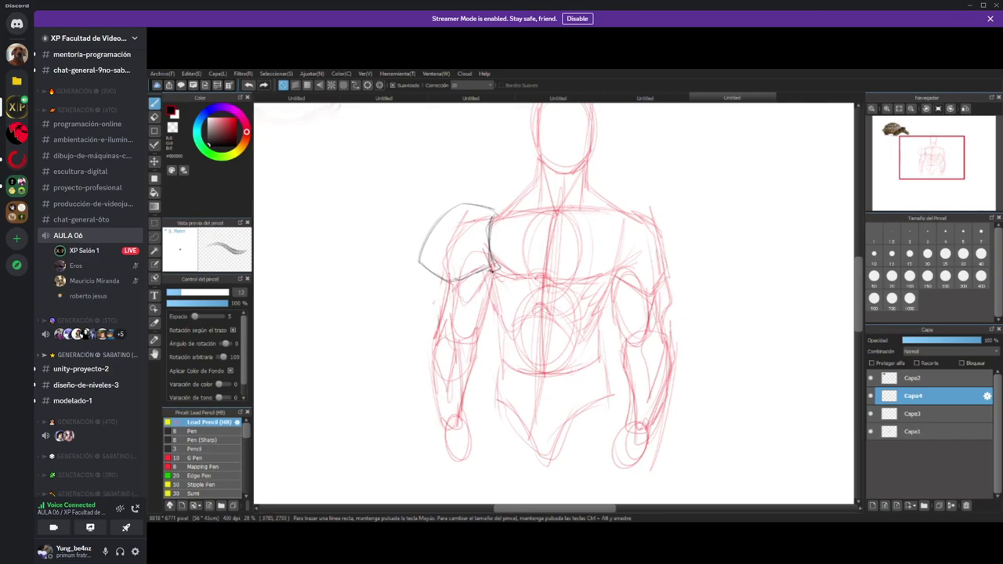
- Outline the upper arm, the elbow cuff and the tapered forearm beneath the shoulder armour in black
mouse_move(486, 305)
mouse_down()
mouse_move(470, 336)
mouse_move(487, 273)
mouse_up()
drag(474, 355, 433, 353)
drag(441, 315, 433, 356)
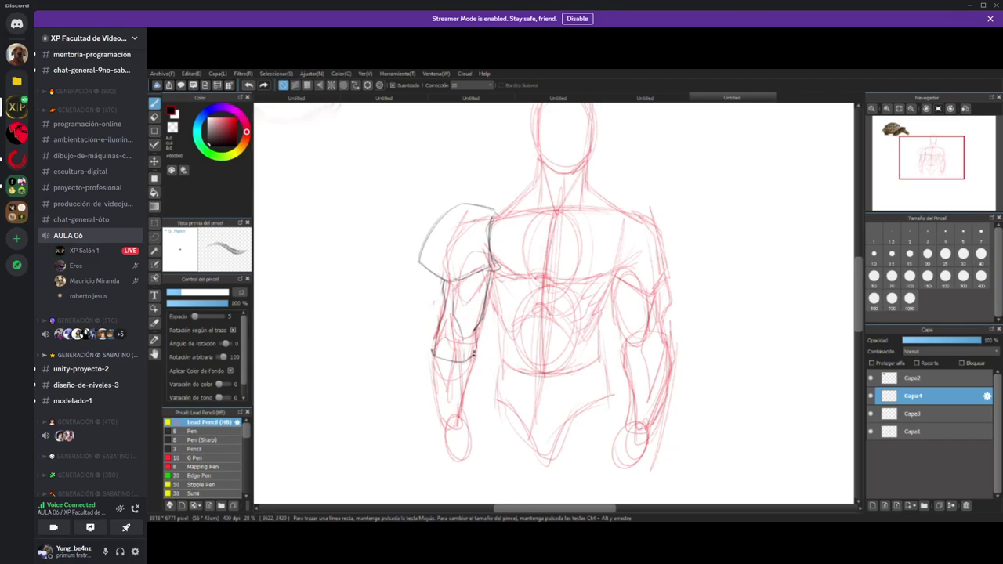
drag(478, 352, 457, 418)
drag(428, 363, 440, 421)
drag(433, 387, 443, 420)
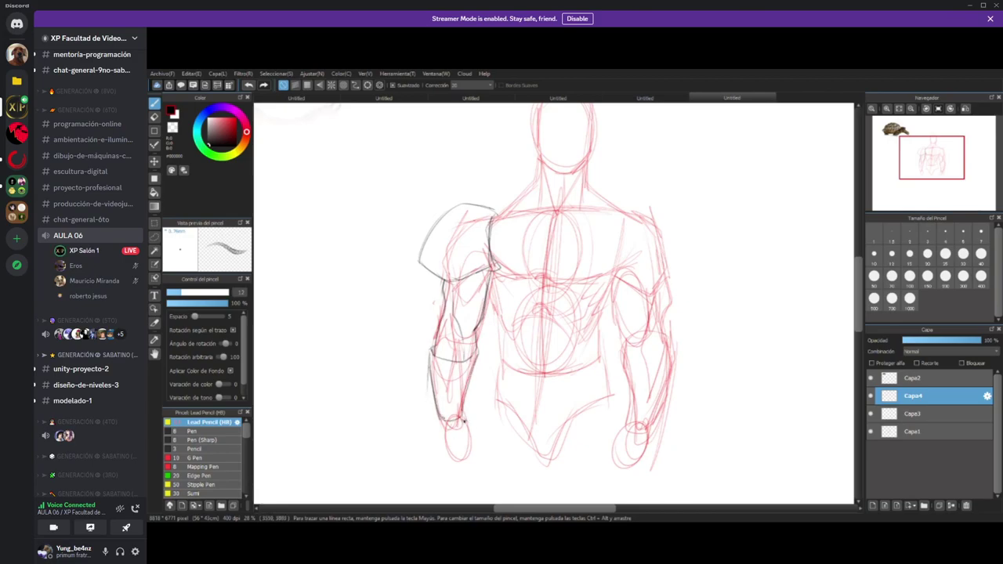
- Hide the construction sketch on Capa1 and extend the armour drawing with black torso outlines and red panel lines on the shoulder piece
click(871, 397)
click(872, 396)
click(872, 416)
click(871, 380)
click(871, 432)
click(870, 432)
mouse_move(444, 425)
mouse_down()
mouse_move(450, 453)
mouse_move(475, 452)
mouse_up()
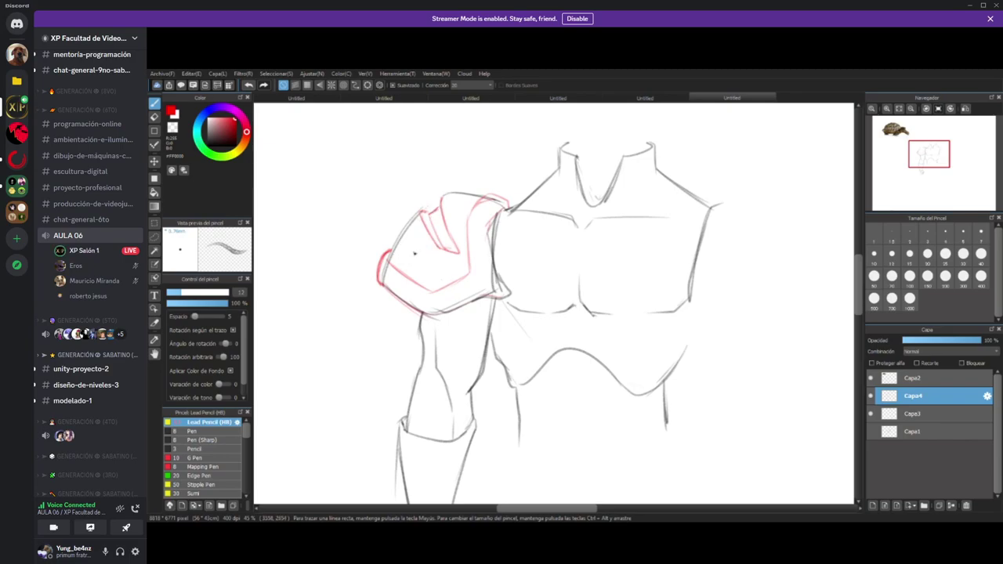
scroll(439, 235, down, 2)
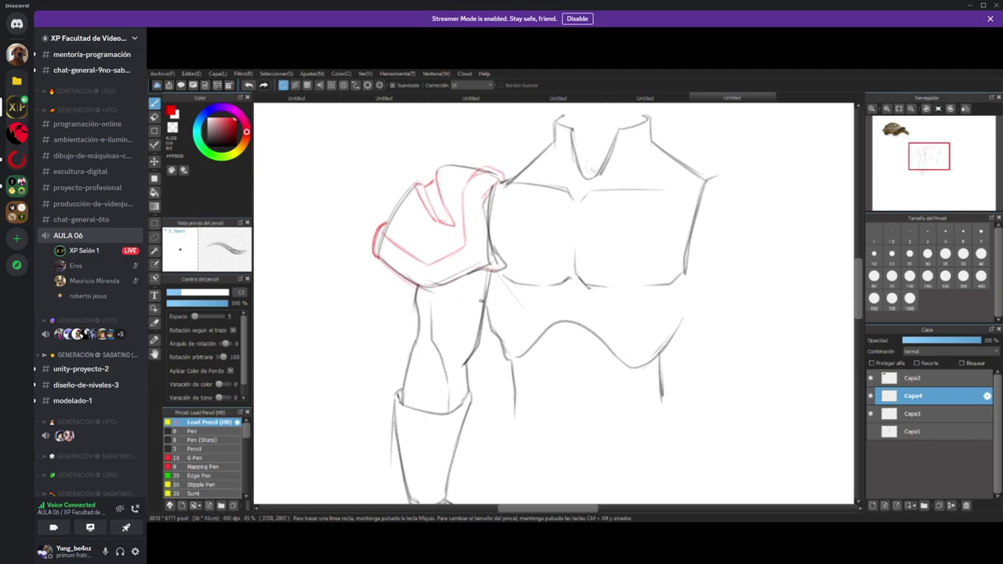
- Draw a red armband around the upper arm just below the shoulder armour, with curved edges and short vertical sides
drag(480, 297, 415, 291)
drag(475, 332, 420, 328)
drag(485, 334, 487, 299)
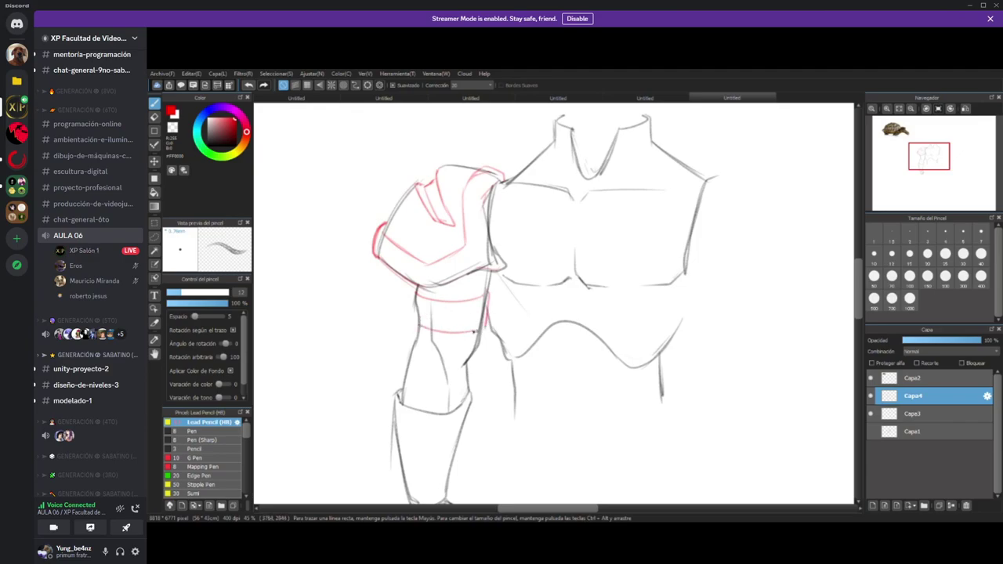
drag(412, 297, 413, 323)
- Sketch a red guard plate along the forearm's outer side, with a narrow oval bulge and an angled edge down to the wrist
drag(423, 375, 452, 312)
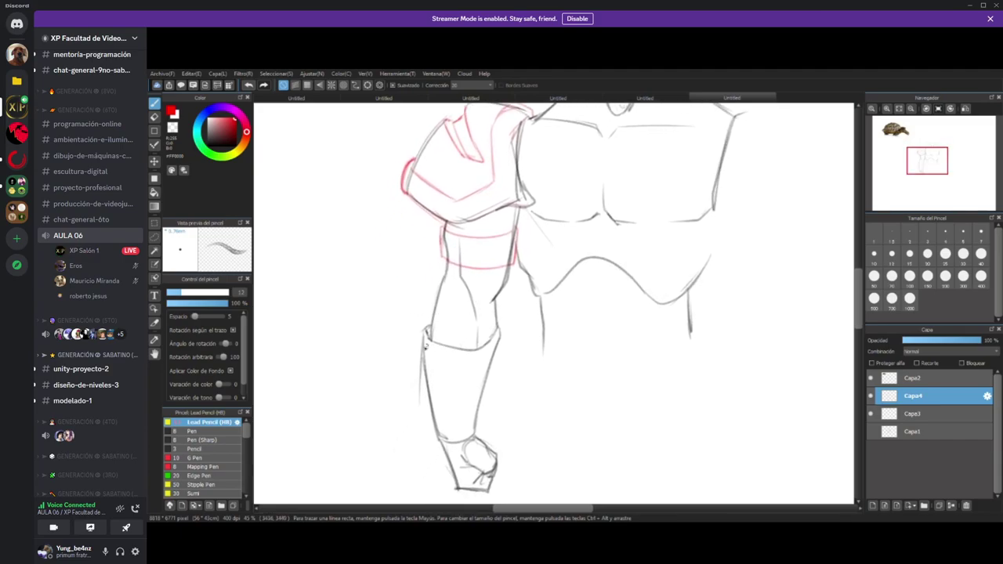
drag(424, 364, 430, 328)
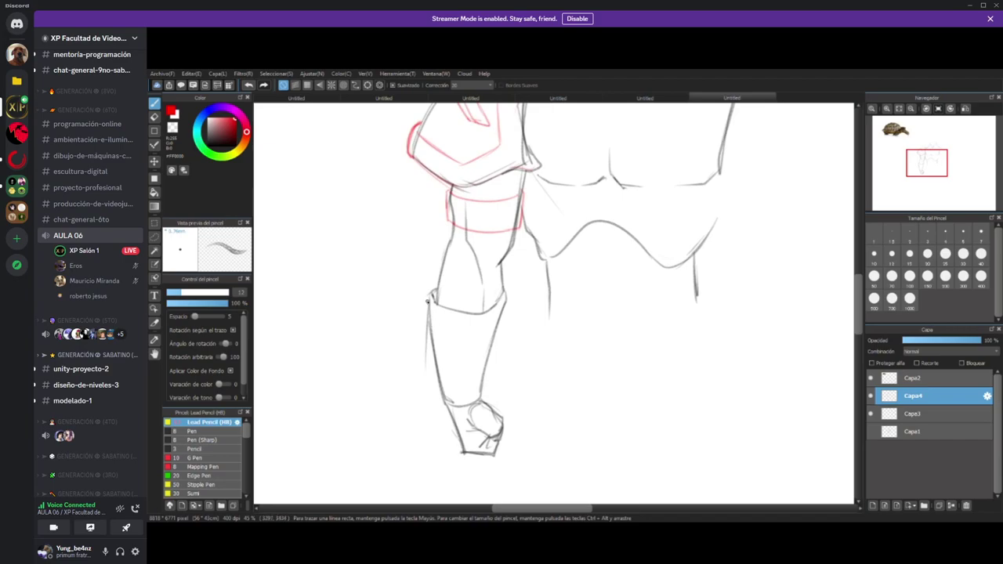
mouse_move(428, 286)
mouse_down()
mouse_move(440, 355)
mouse_move(471, 405)
mouse_up()
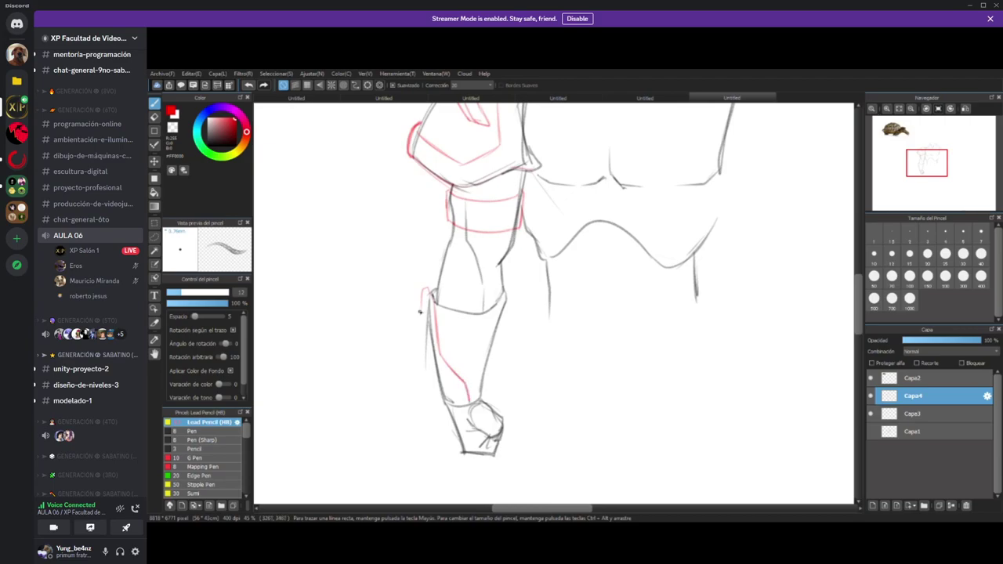
mouse_move(427, 291)
mouse_down()
mouse_move(434, 400)
mouse_move(424, 334)
mouse_move(432, 392)
mouse_move(424, 334)
mouse_move(421, 356)
mouse_move(437, 402)
mouse_move(432, 333)
mouse_move(434, 399)
mouse_move(468, 416)
mouse_up()
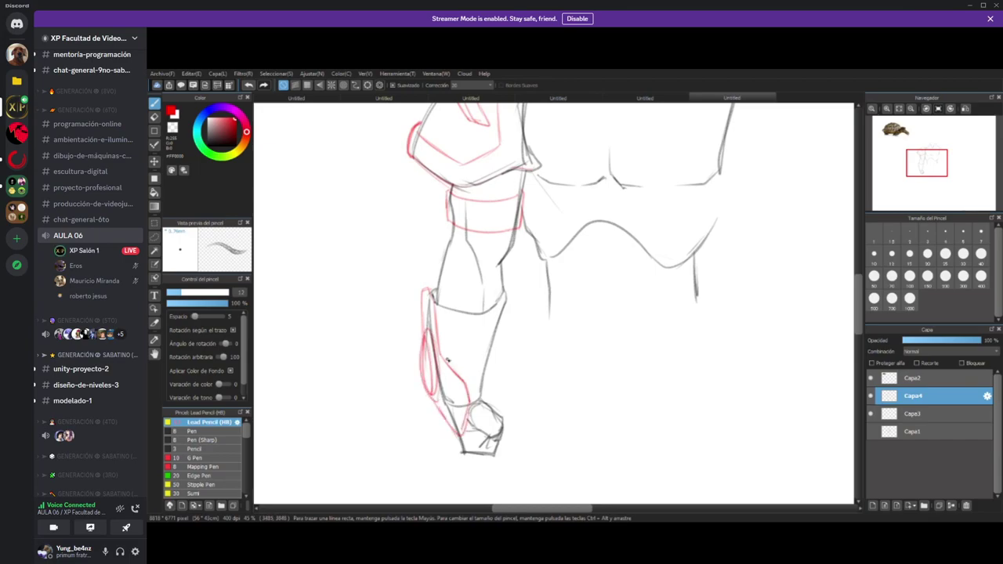
mouse_move(423, 350)
mouse_down()
mouse_move(432, 364)
mouse_move(430, 299)
mouse_up()
scroll(433, 364, down, 3)
scroll(431, 299, up, 3)
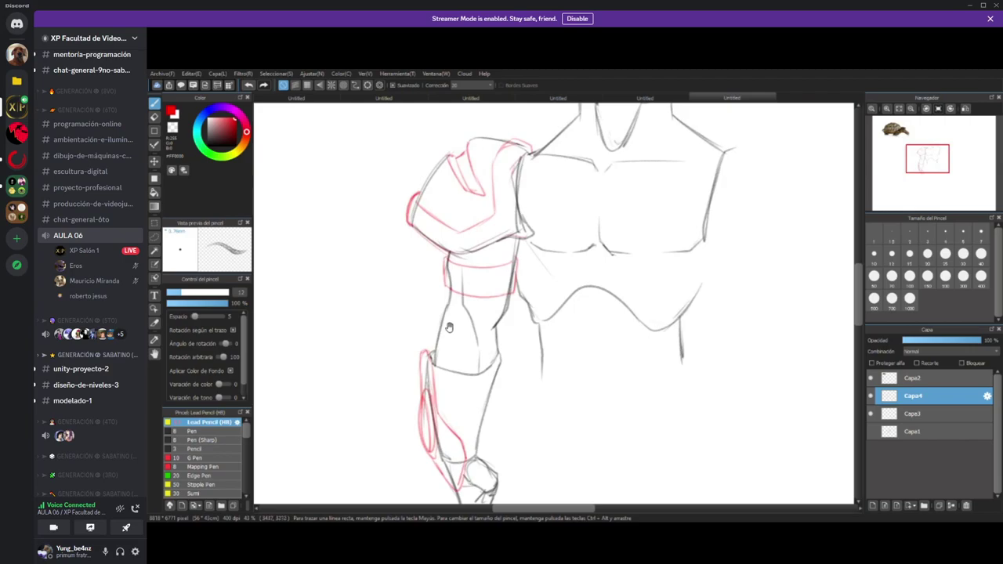
- Add angular red panel lines along both sides of the forearm guard's front face
mouse_move(467, 257)
mouse_down()
mouse_move(468, 342)
mouse_move(493, 361)
mouse_move(480, 401)
mouse_up()
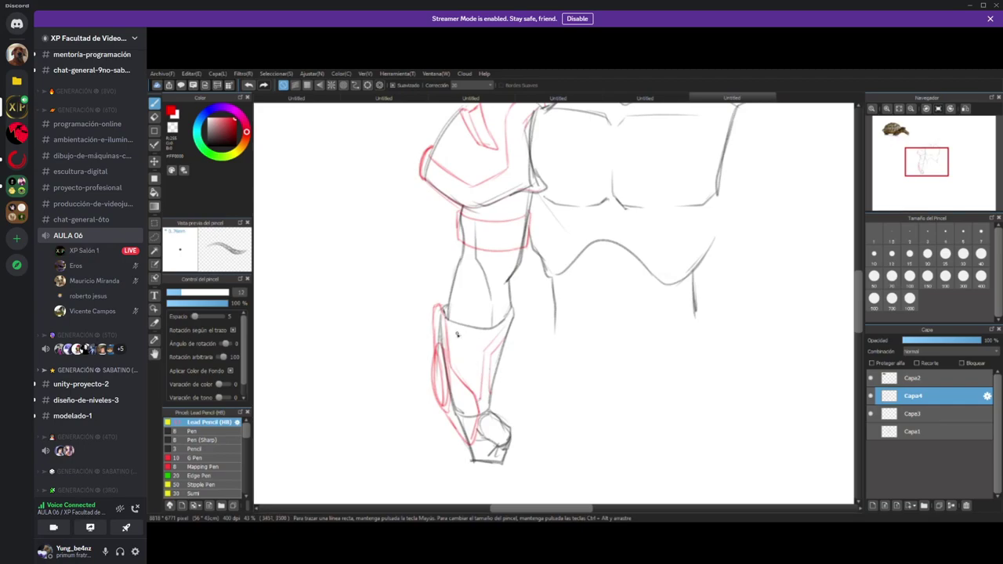
drag(464, 358, 465, 384)
drag(479, 204, 452, 223)
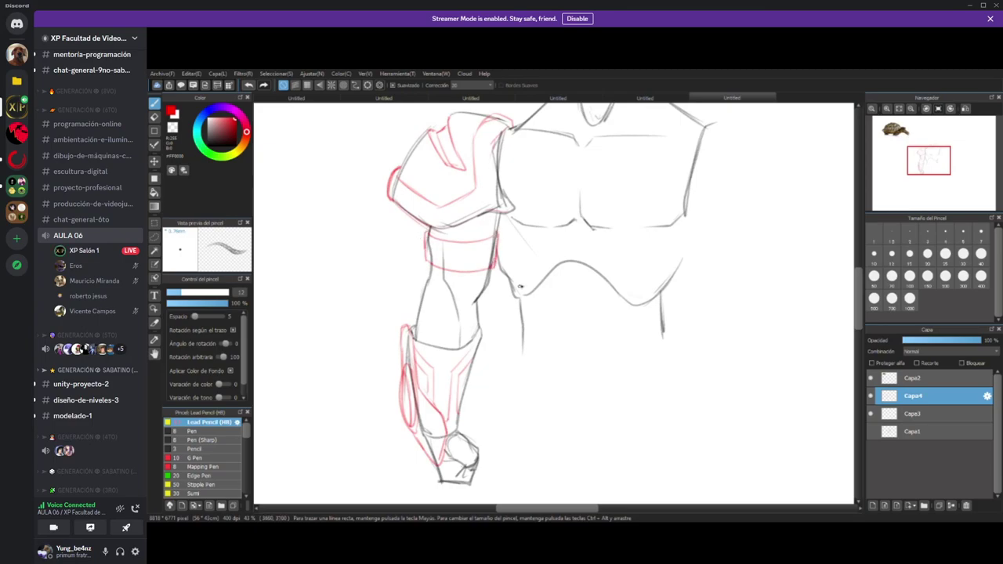
- Draw two pointed red spikes on the upper edge of the shoulder armour, with curved bases where they meet the plate
scroll(552, 376, down, 3)
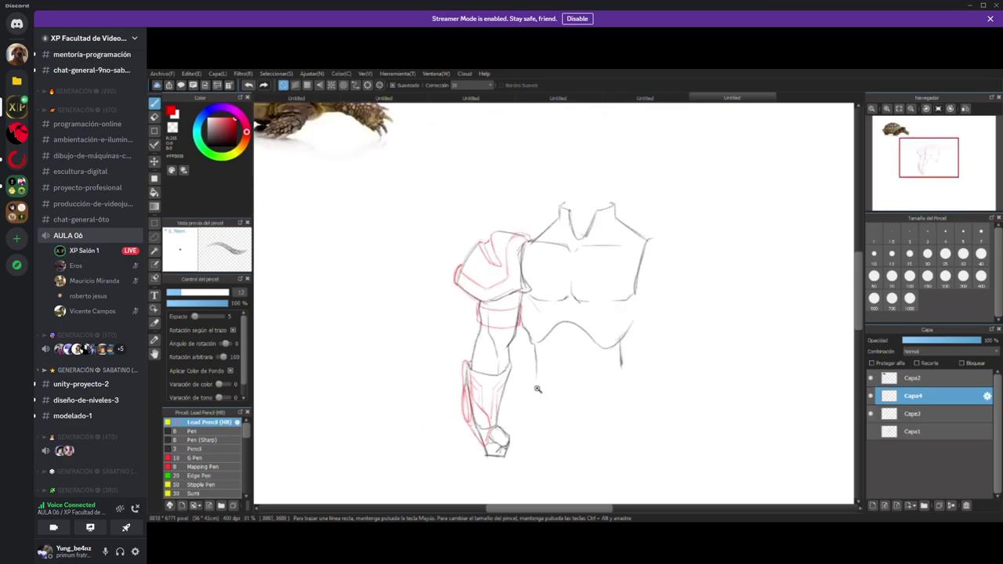
mouse_move(527, 386)
mouse_down()
mouse_move(509, 280)
mouse_move(452, 284)
mouse_move(533, 380)
mouse_move(484, 253)
mouse_up()
scroll(485, 253, up, 2)
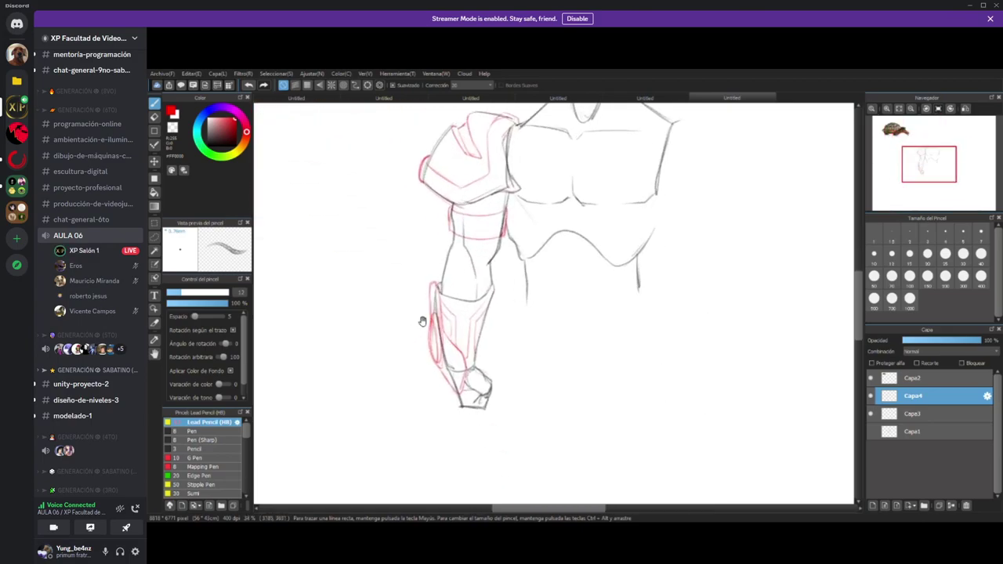
scroll(424, 279, up, 2)
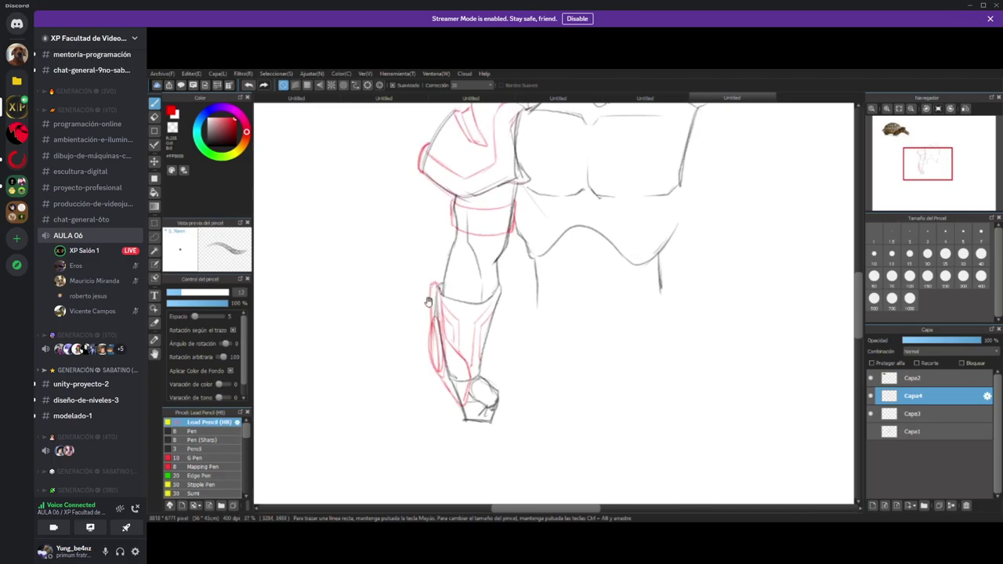
scroll(429, 302, down, 1)
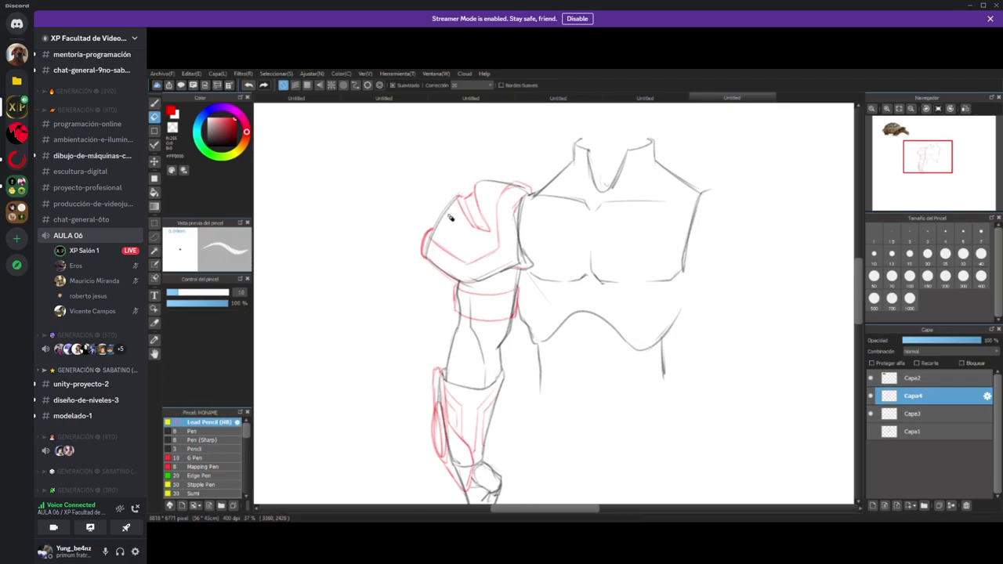
mouse_move(445, 223)
mouse_down()
mouse_move(432, 202)
mouse_move(434, 211)
mouse_move(450, 204)
mouse_move(421, 192)
mouse_move(442, 229)
mouse_up()
mouse_move(499, 184)
mouse_down()
mouse_move(480, 180)
mouse_move(502, 186)
mouse_move(487, 152)
mouse_move(490, 193)
mouse_up()
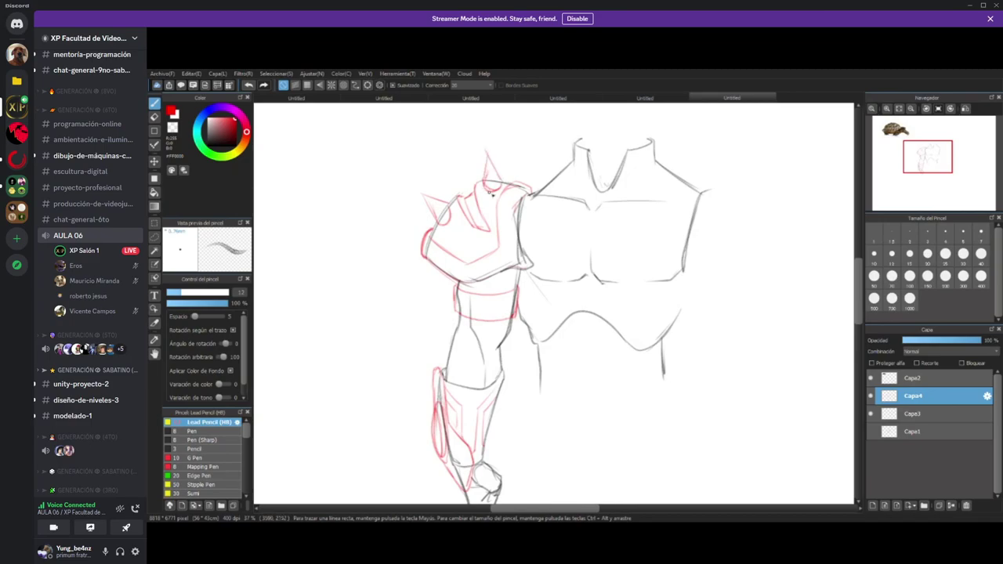
mouse_move(453, 220)
mouse_down()
mouse_move(439, 225)
mouse_move(450, 201)
mouse_move(414, 189)
mouse_move(436, 198)
mouse_move(439, 224)
mouse_move(455, 225)
mouse_up()
mouse_move(484, 183)
mouse_down()
mouse_move(499, 180)
mouse_move(486, 150)
mouse_move(490, 188)
mouse_move(496, 174)
mouse_up()
- Clean up the lines between the shoulder spikes and add red ridge lines inside them
key(e)
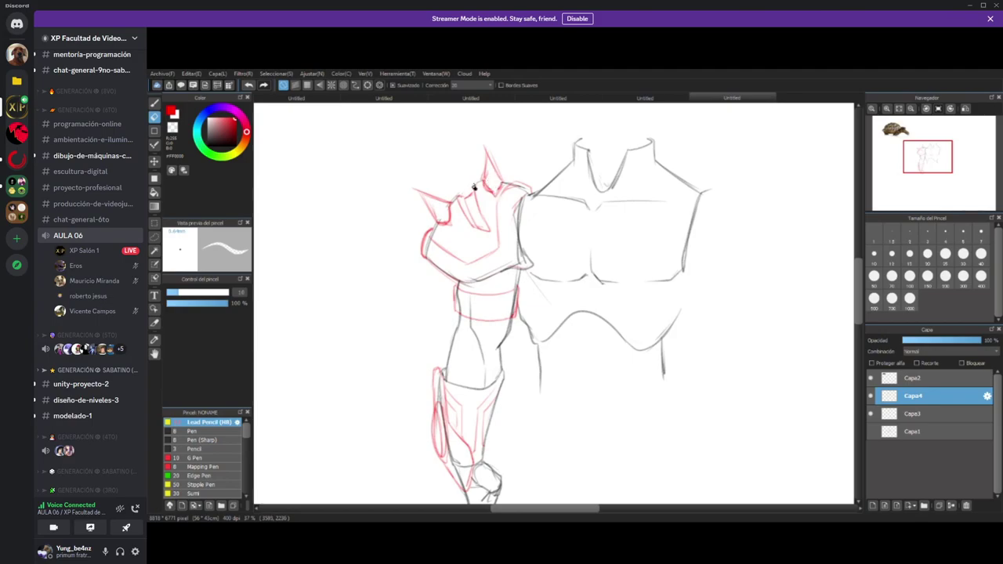
key(b)
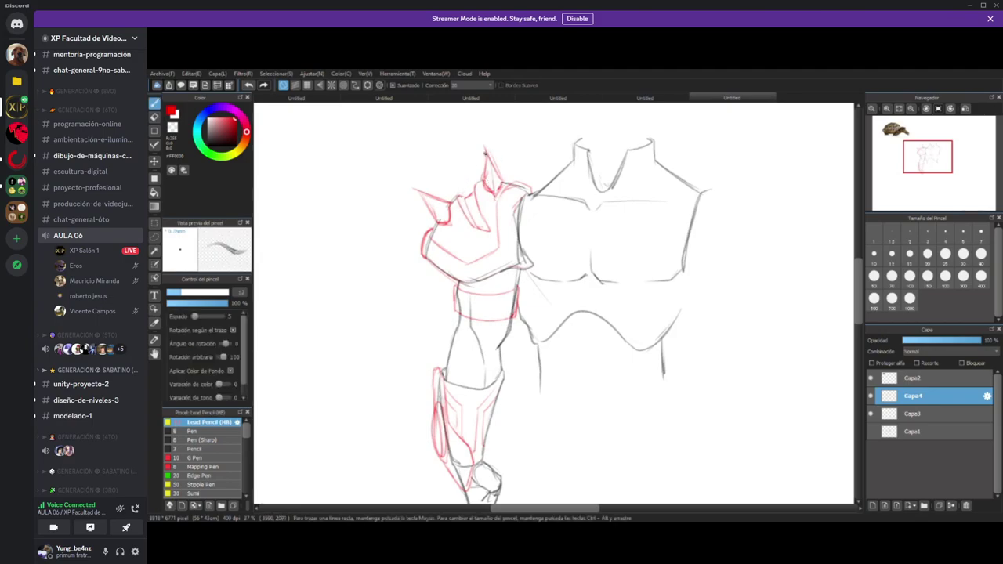
mouse_move(438, 210)
mouse_down()
mouse_move(416, 187)
mouse_move(447, 210)
mouse_move(416, 188)
mouse_up()
drag(430, 230, 447, 255)
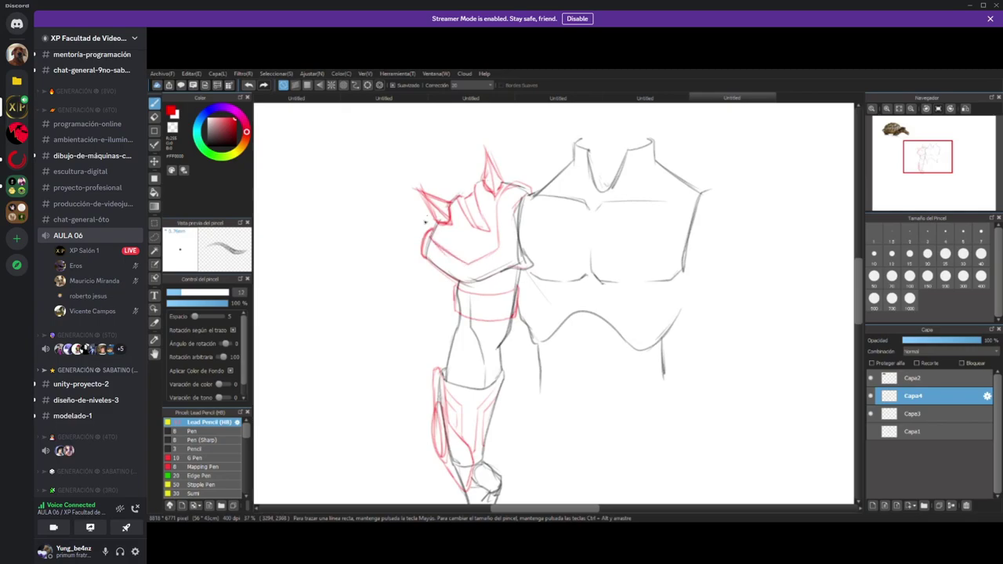
drag(432, 307, 436, 269)
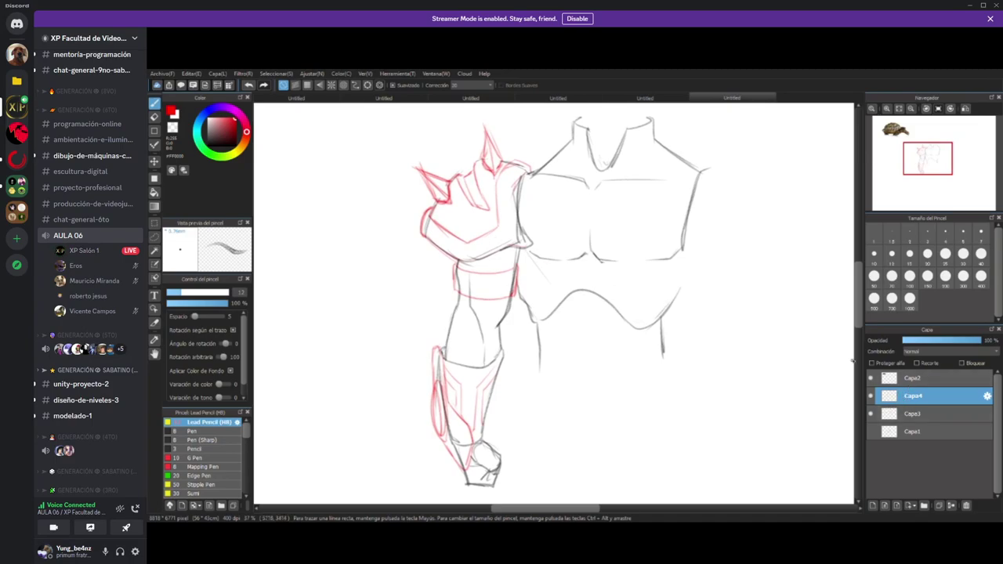
- Add a new layer above Capa4 and set up the Pen brush in black for inking
click(873, 506)
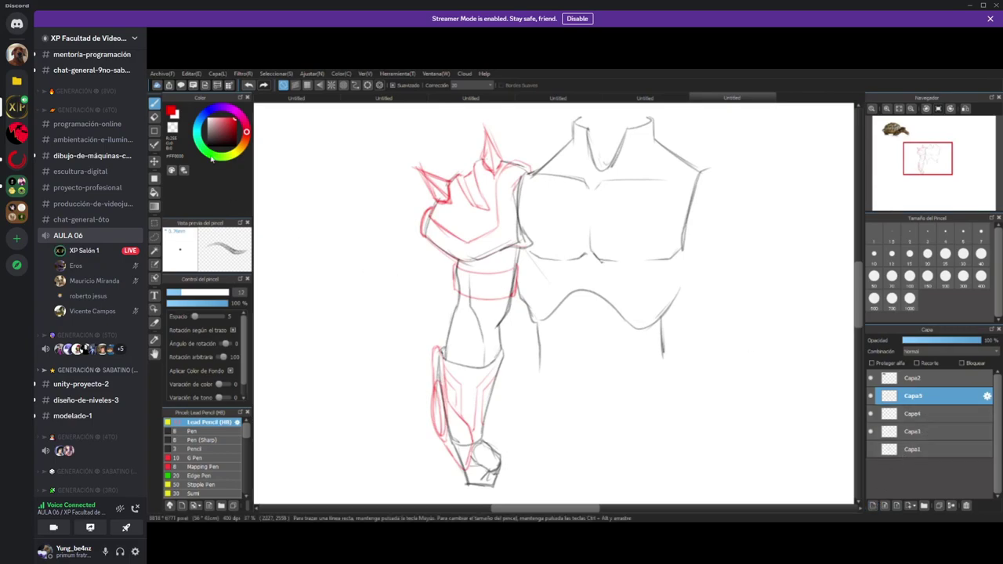
click(209, 145)
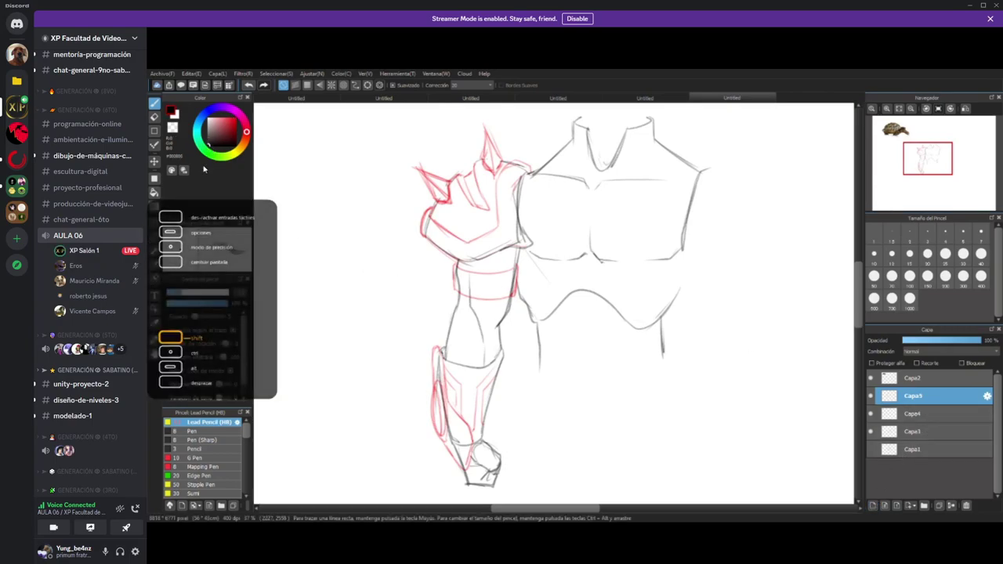
click(196, 431)
scroll(408, 381, down, 2)
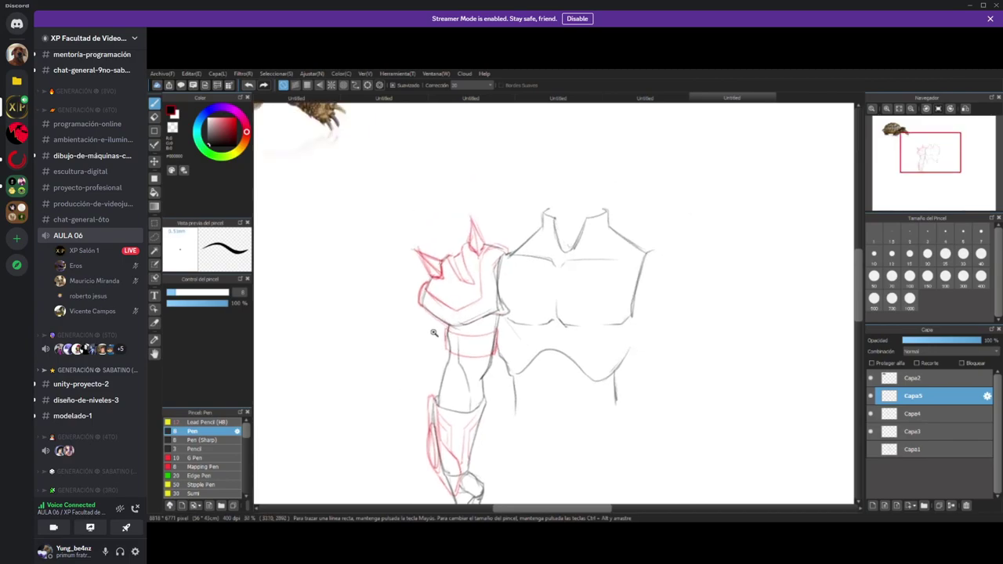
scroll(434, 332, up, 1)
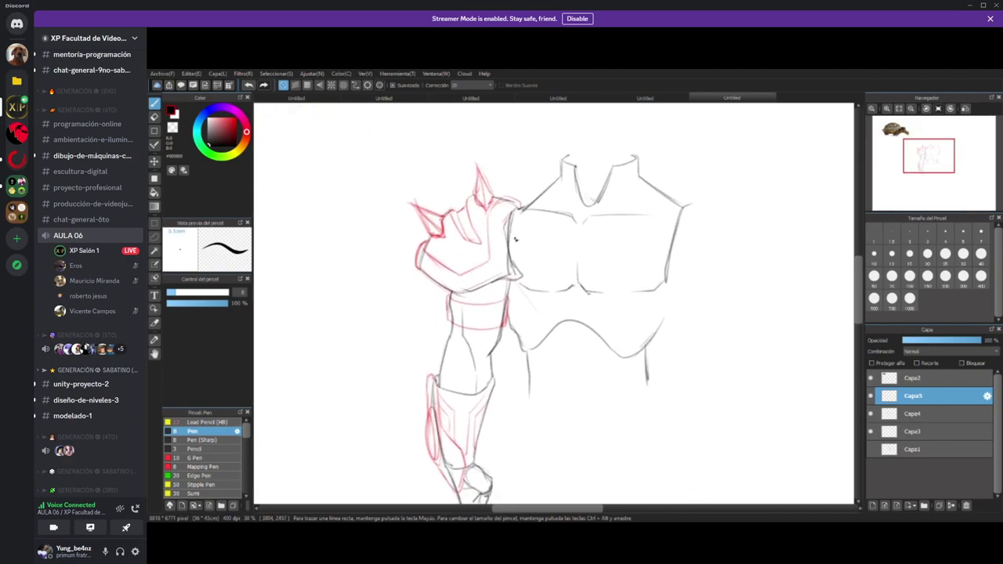
- Fade the sketch on Capa4 by lowering its layer opacity, and make Capa5 the active layer
click(909, 415)
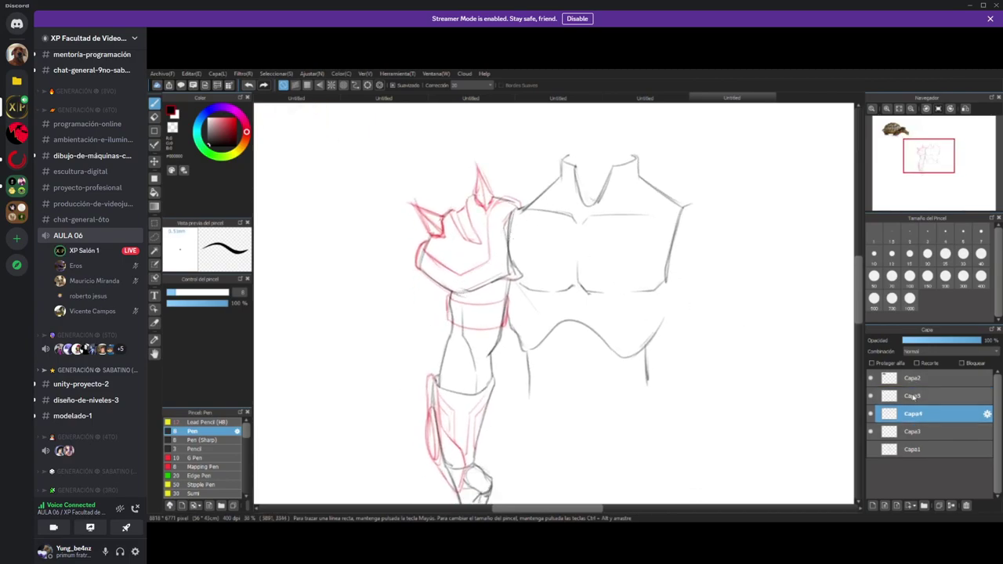
click(913, 396)
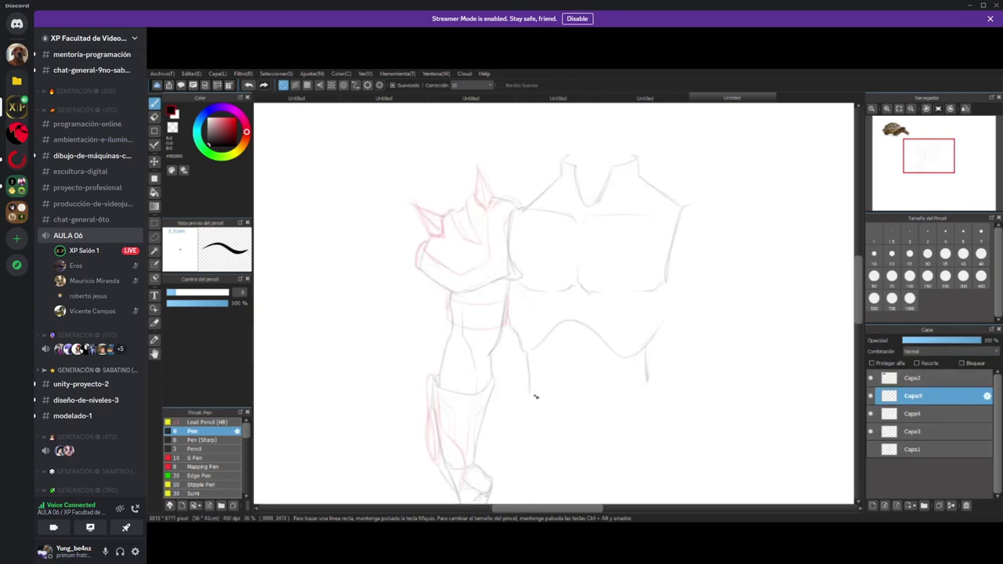
scroll(508, 348, up, 2)
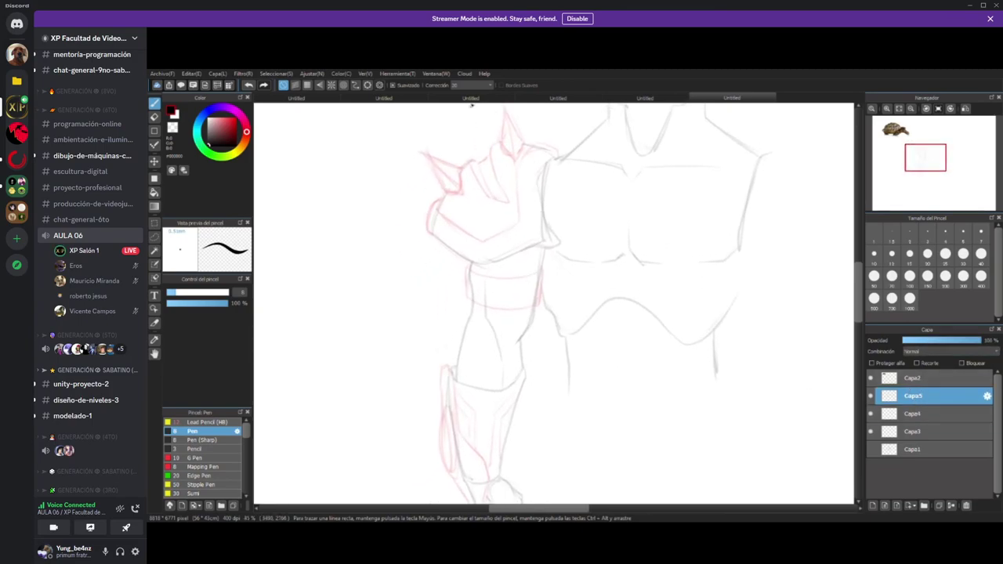
- Raise the stroke smoothing correction and set the Pen size to 5
click(491, 86)
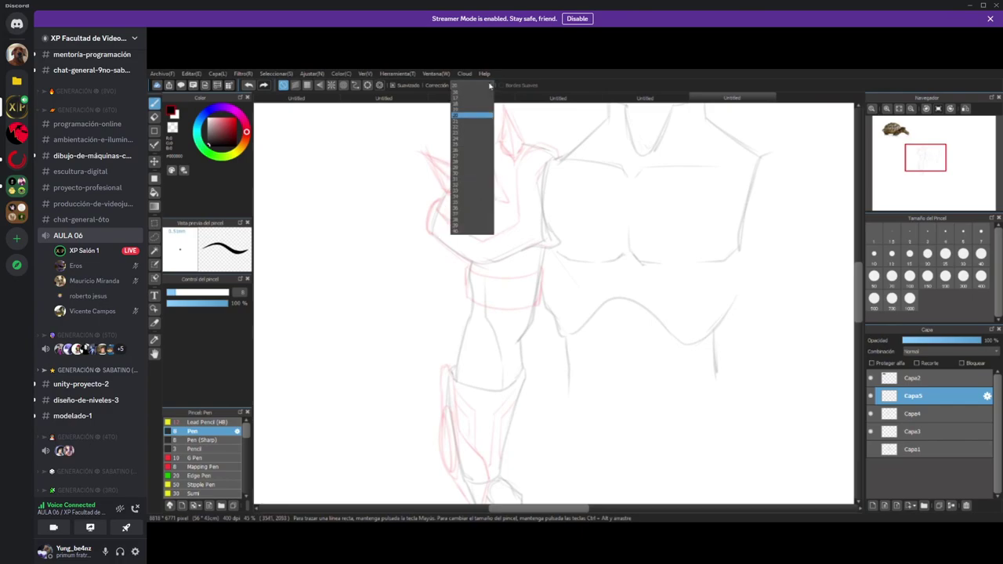
click(470, 322)
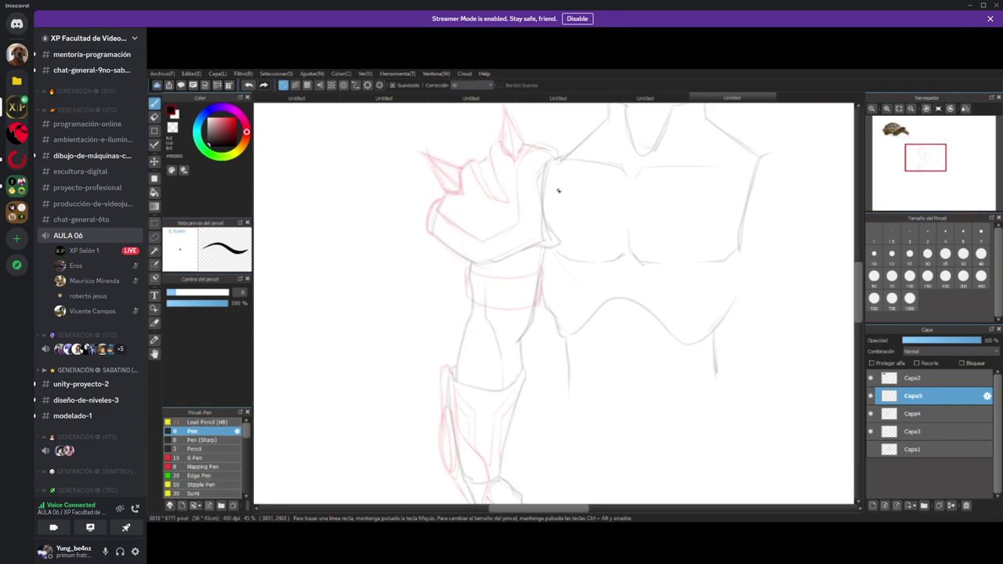
click(966, 239)
- Ink the thick border plate of the shoulder armour and the upper spike in black on Capa5
drag(542, 194, 550, 248)
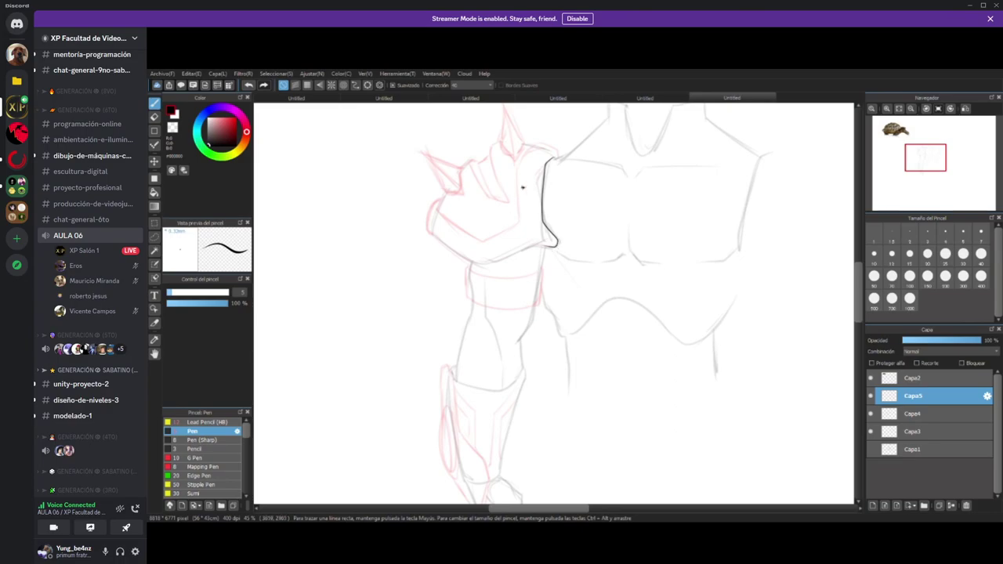
mouse_move(553, 150)
mouse_down()
mouse_move(518, 173)
mouse_move(522, 219)
mouse_move(472, 242)
mouse_move(482, 241)
mouse_move(441, 200)
mouse_move(425, 226)
mouse_move(477, 267)
mouse_move(495, 259)
mouse_move(468, 272)
mouse_move(554, 245)
mouse_up()
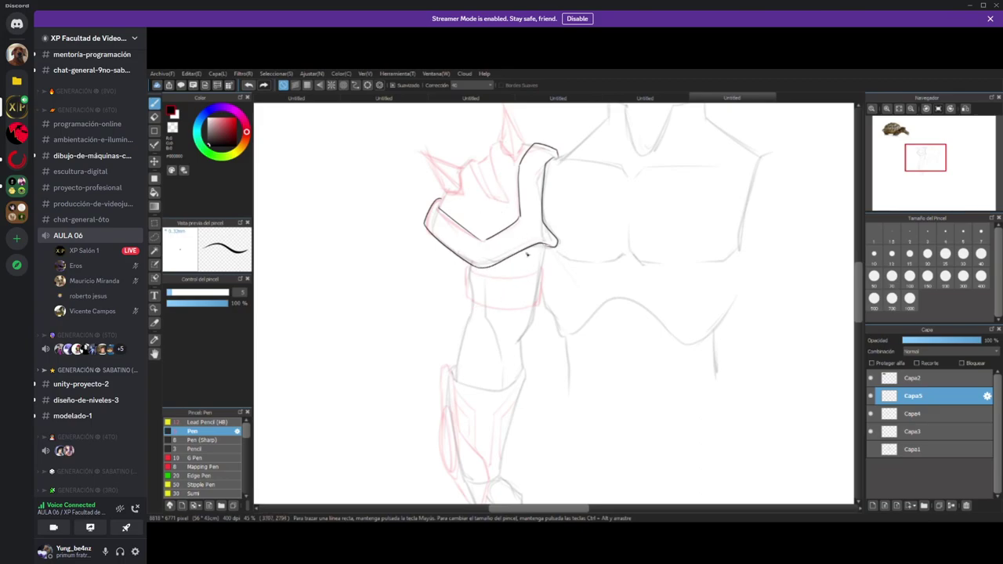
mouse_move(503, 171)
mouse_down()
mouse_move(497, 206)
mouse_move(520, 228)
mouse_move(532, 211)
mouse_move(510, 180)
mouse_move(503, 210)
mouse_up()
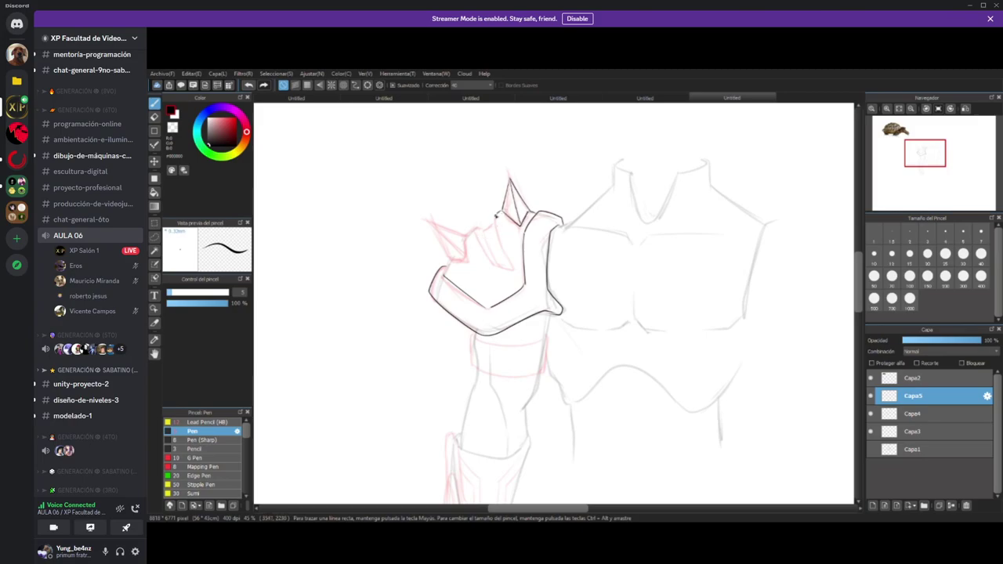
- Ink the shoulder armour's jagged upper edge, outer spike and inner grooves, undoing the faulty stroke along the edge
mouse_move(493, 214)
mouse_down()
mouse_move(466, 246)
mouse_move(455, 237)
mouse_move(471, 233)
mouse_move(428, 220)
mouse_move(445, 259)
mouse_up()
key(ctrl+z)
drag(429, 221, 449, 261)
mouse_move(432, 225)
mouse_down()
mouse_move(467, 267)
mouse_move(450, 280)
mouse_up()
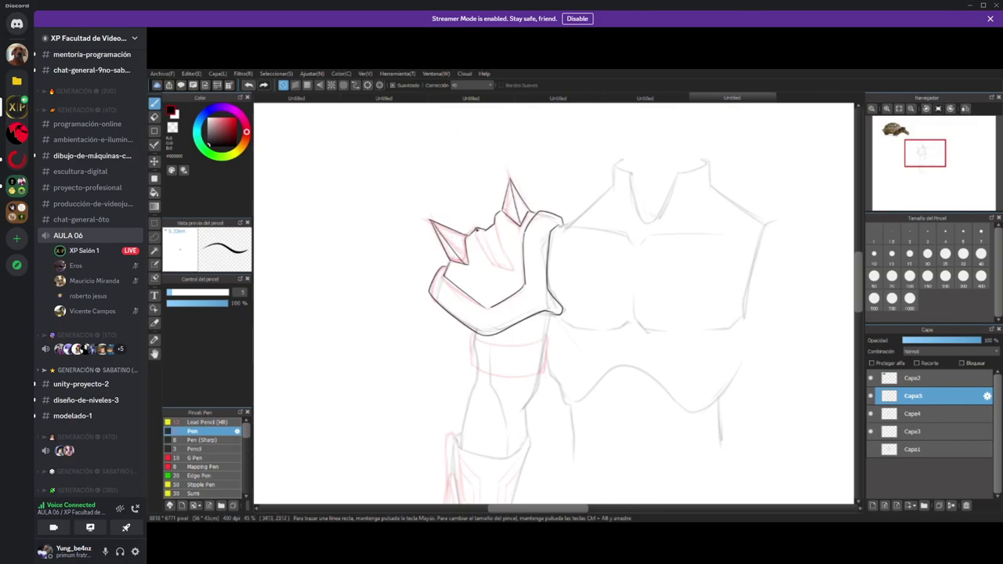
mouse_move(481, 245)
mouse_down()
mouse_move(494, 268)
mouse_move(514, 271)
mouse_up()
drag(495, 220, 507, 255)
- Ink the armband below the shoulder armour in black and cut a small notch into its outer side
scroll(473, 284, down, 2)
scroll(470, 282, down, 4)
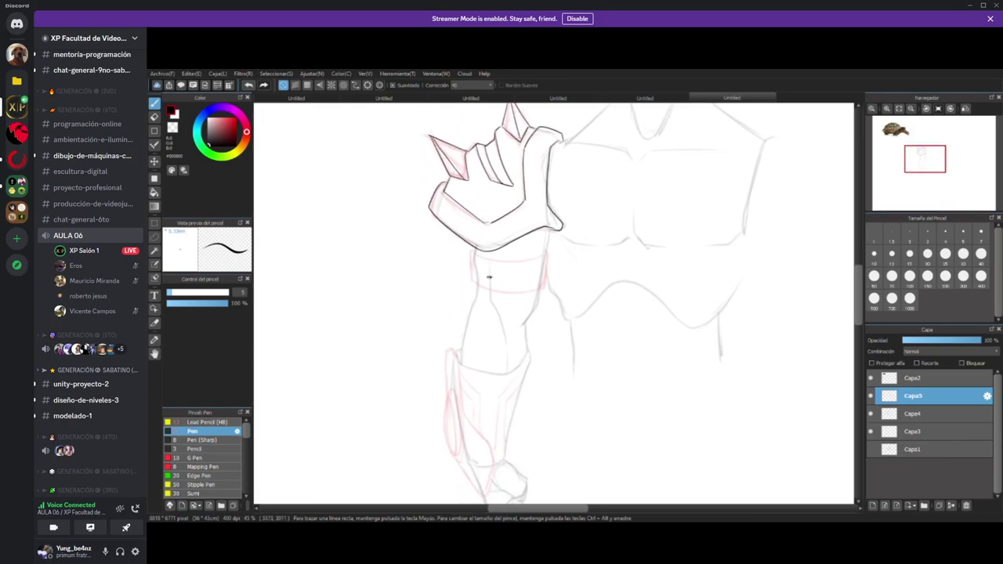
mouse_move(508, 263)
mouse_down()
mouse_move(547, 253)
mouse_move(547, 287)
mouse_up()
drag(493, 289, 540, 287)
key(e)
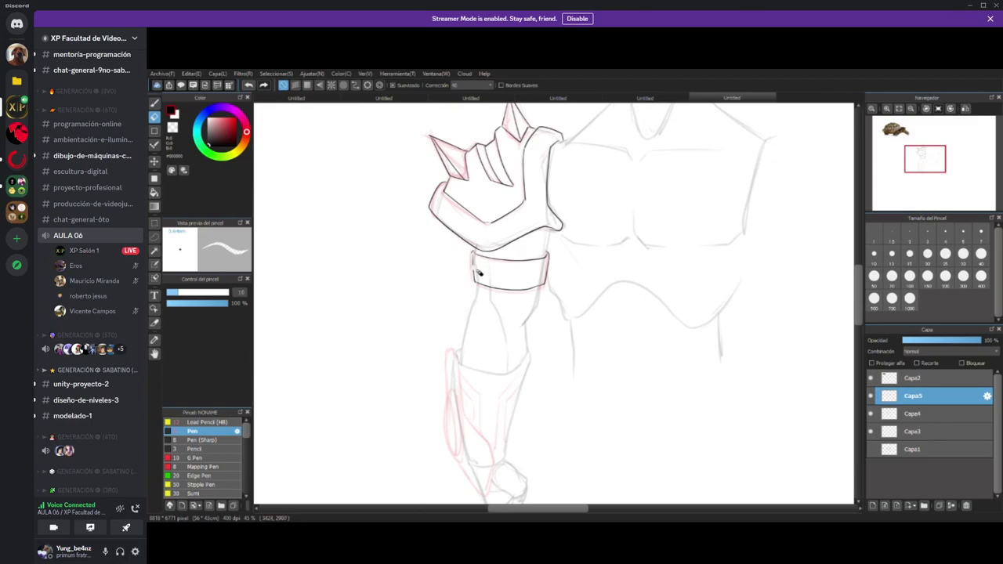
key(b)
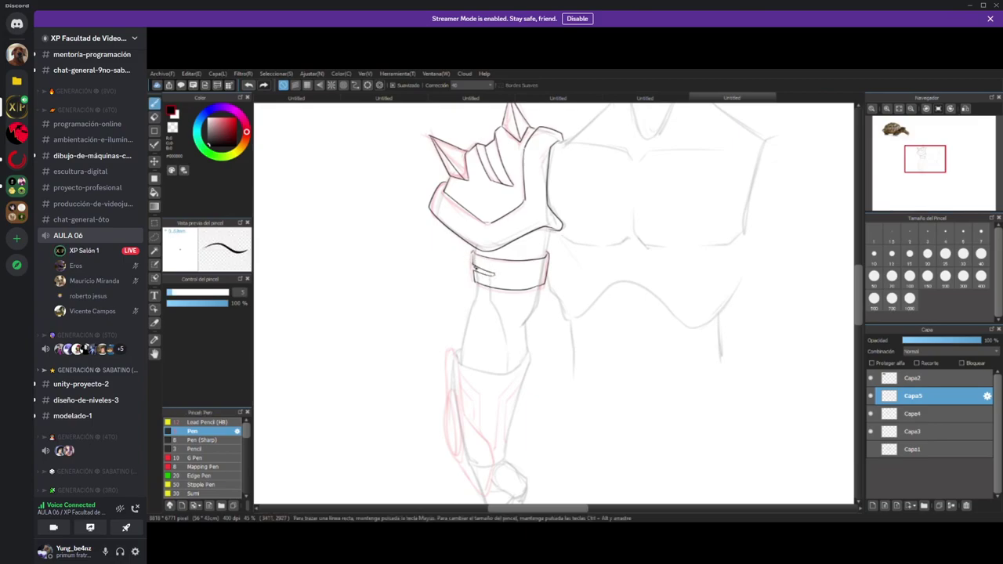
mouse_move(476, 270)
mouse_down()
mouse_move(495, 276)
mouse_move(472, 251)
mouse_up()
- Ink the inner edge of the spiked shoulder, the upper arm muscles and the forearm guard's outline in black
scroll(523, 289, down, 1)
drag(548, 143, 551, 181)
mouse_move(542, 259)
mouse_down()
mouse_move(523, 301)
mouse_move(531, 294)
mouse_up()
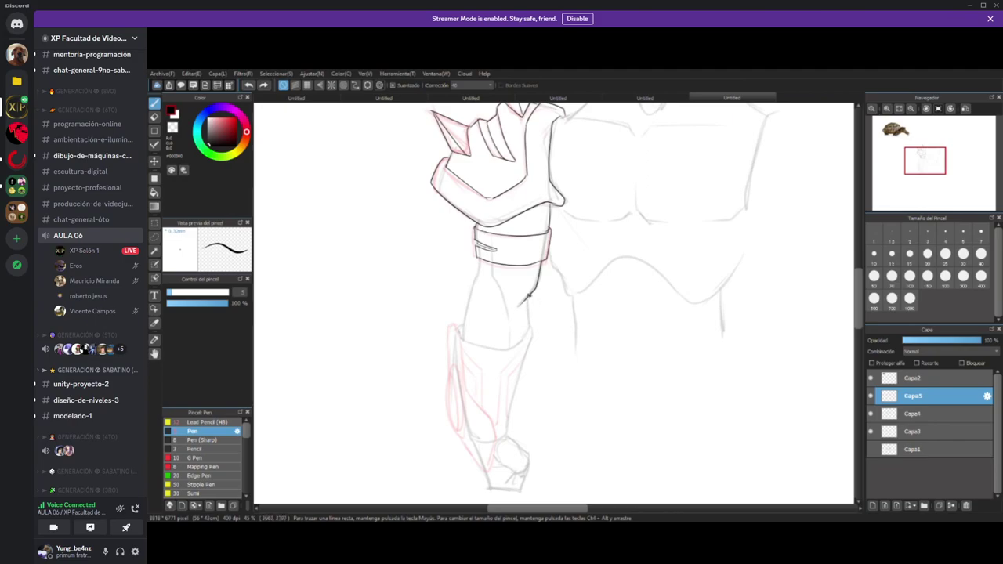
drag(530, 292, 530, 313)
drag(491, 270, 509, 315)
mouse_move(478, 262)
mouse_down()
mouse_move(463, 340)
mouse_move(457, 283)
mouse_move(464, 308)
mouse_move(505, 311)
mouse_move(528, 288)
mouse_move(502, 396)
mouse_up()
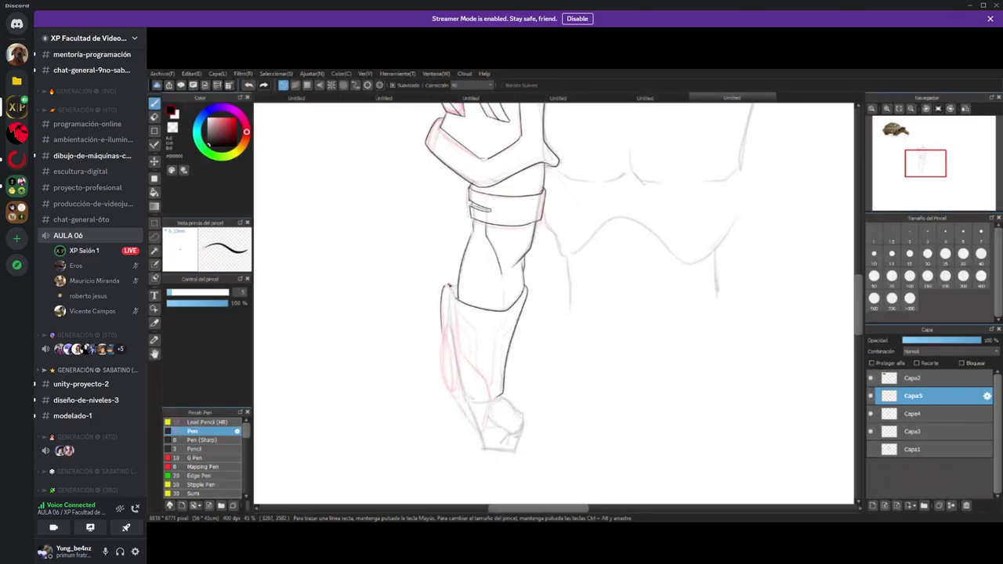
- Ink the long pointed plate and the overlapping oval plate on the outer side of the forearm guard
mouse_move(456, 312)
mouse_down()
mouse_move(462, 349)
mouse_move(487, 379)
mouse_move(487, 400)
mouse_move(452, 396)
mouse_move(487, 418)
mouse_up()
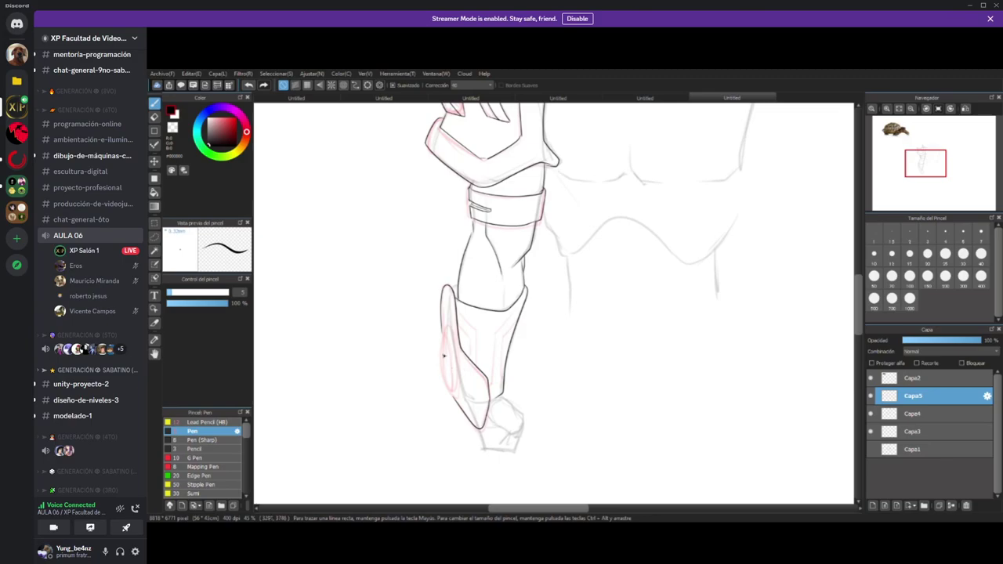
mouse_move(444, 330)
mouse_down()
mouse_move(443, 384)
mouse_move(453, 393)
mouse_up()
drag(451, 374, 454, 393)
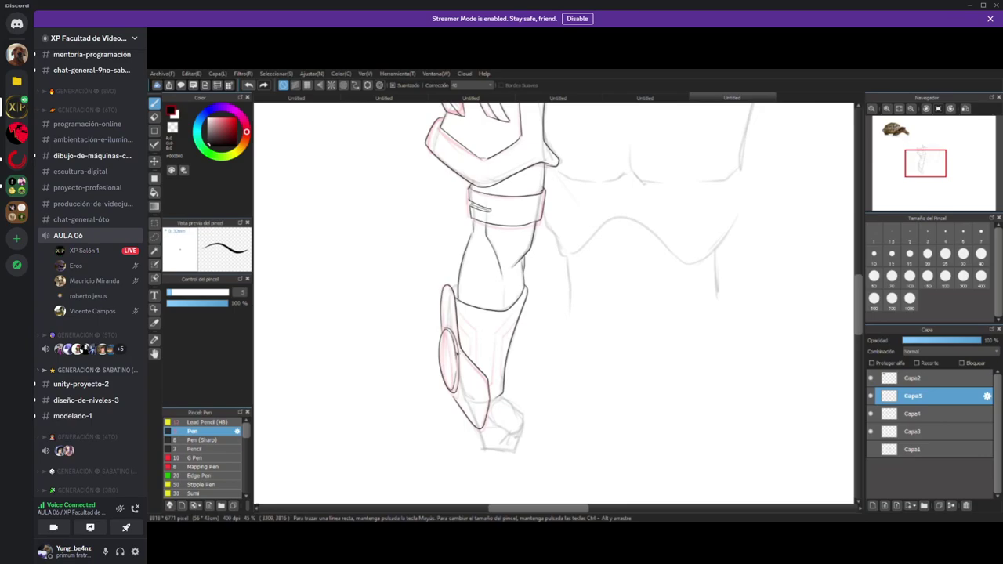
- Ink the angular inner panel lines of the forearm guard and the fist below it
mouse_move(456, 306)
mouse_down()
mouse_move(476, 331)
mouse_move(478, 370)
mouse_move(469, 337)
mouse_move(476, 362)
mouse_up()
drag(498, 333, 490, 388)
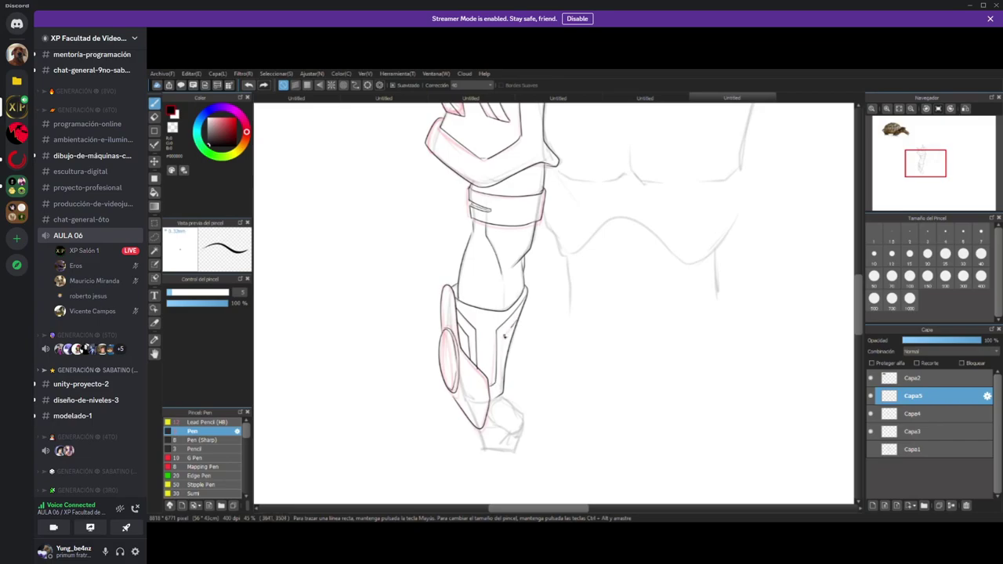
mouse_move(505, 340)
mouse_down()
mouse_move(502, 370)
mouse_move(481, 400)
mouse_move(449, 398)
mouse_up()
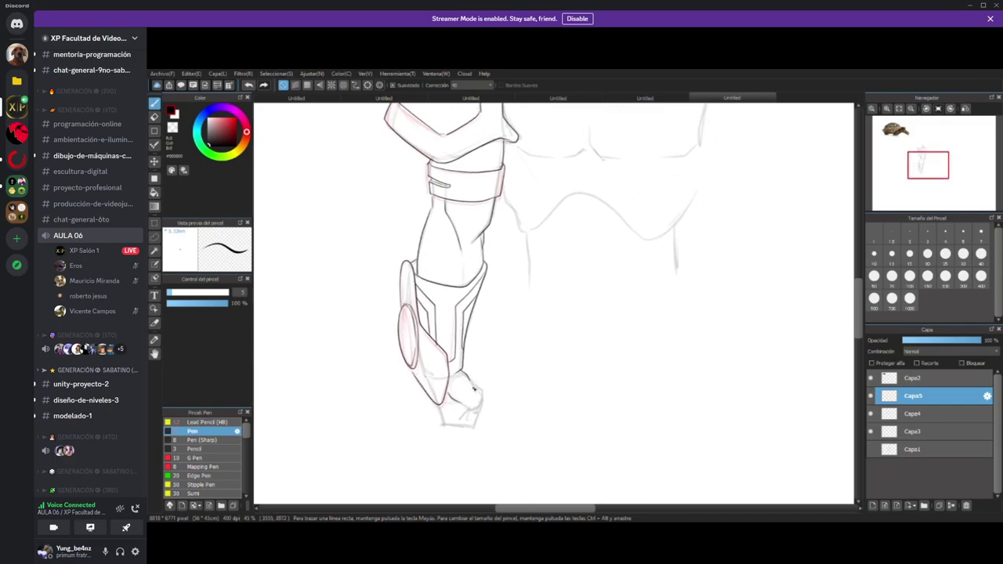
mouse_move(474, 387)
mouse_down()
mouse_move(485, 410)
mouse_move(463, 407)
mouse_move(475, 409)
mouse_move(444, 424)
mouse_move(479, 413)
mouse_move(442, 458)
mouse_move(427, 502)
mouse_move(432, 398)
mouse_up()
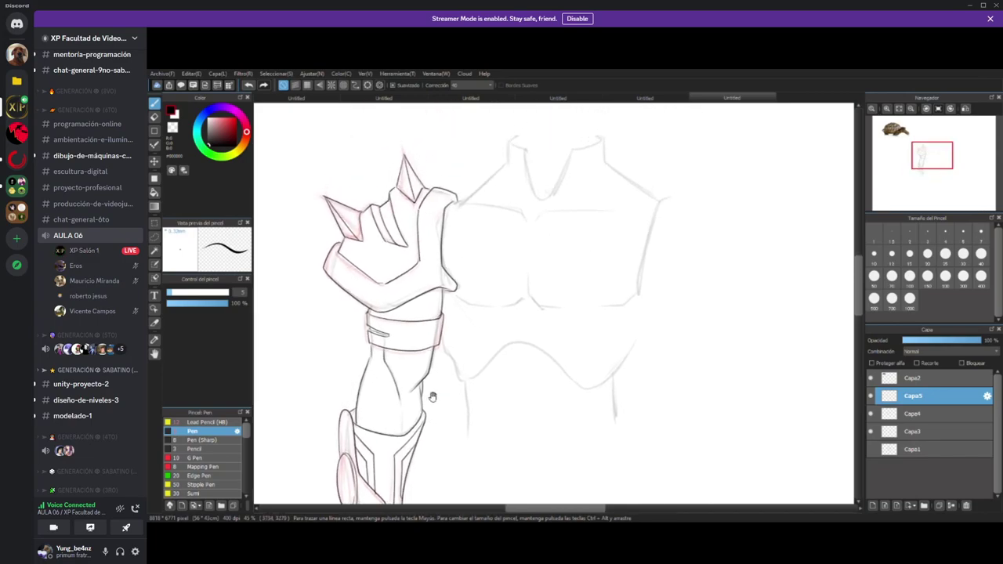
- Ink the open collar, the shoulder slopes and the upper and lower chest lines of the torso
scroll(475, 404, down, 2)
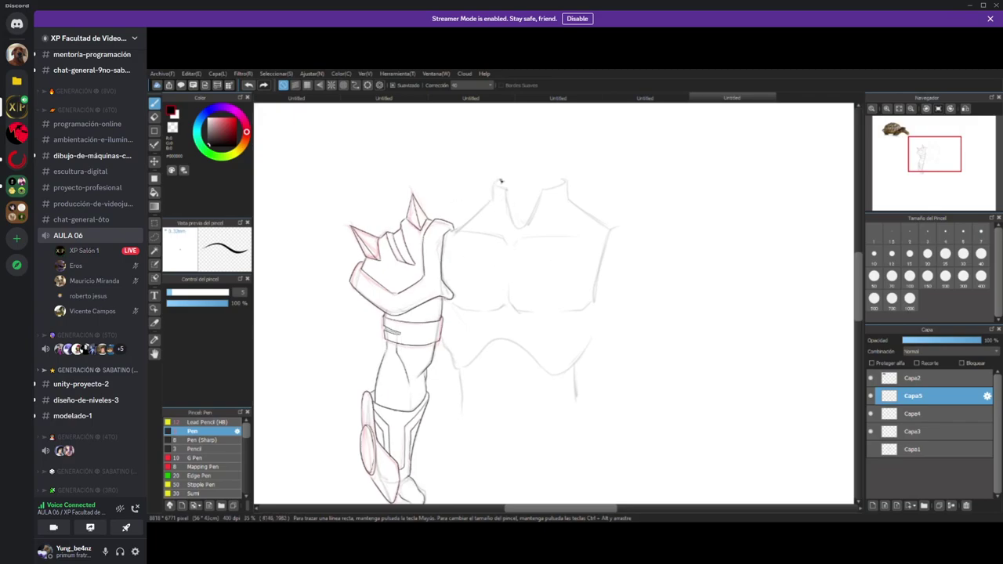
mouse_move(495, 183)
mouse_down()
mouse_move(521, 229)
mouse_move(543, 189)
mouse_move(564, 181)
mouse_move(566, 214)
mouse_move(571, 202)
mouse_move(601, 224)
mouse_up()
mouse_move(493, 184)
mouse_down()
mouse_move(489, 209)
mouse_move(454, 231)
mouse_move(485, 234)
mouse_move(458, 231)
mouse_up()
drag(514, 245, 585, 245)
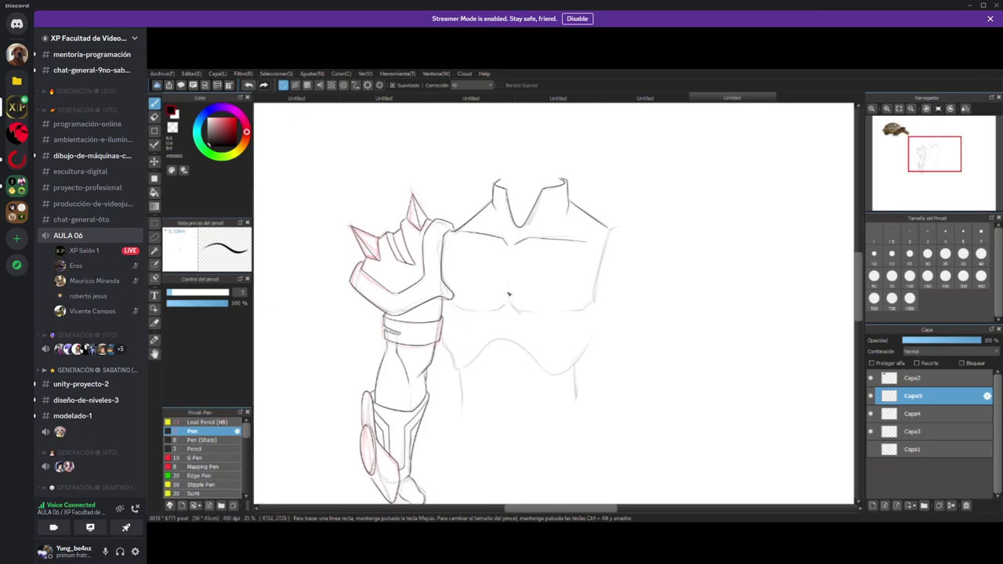
mouse_move(509, 292)
mouse_down()
mouse_move(510, 307)
mouse_move(593, 306)
mouse_up()
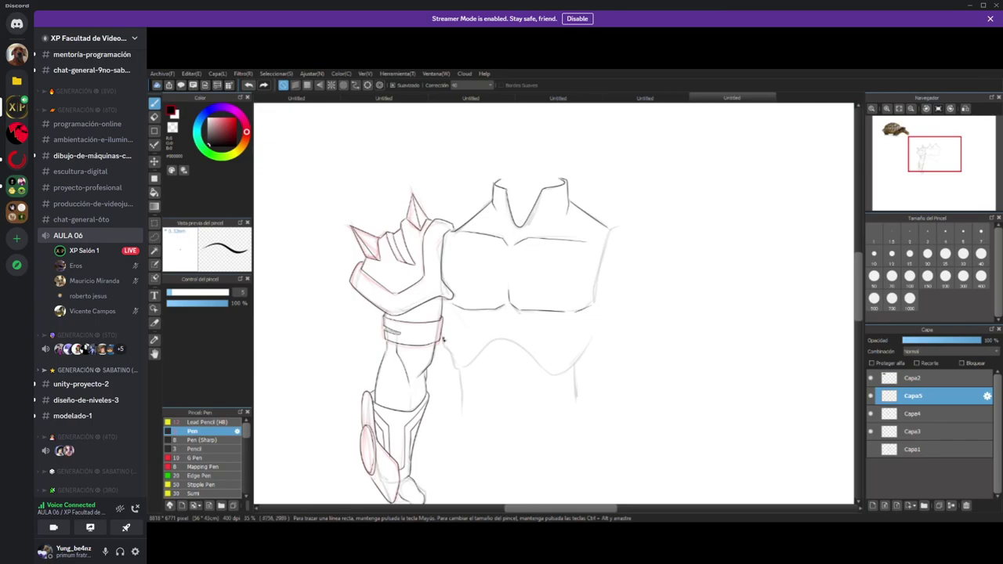
- Ink the chest armour's curved lower edge and the short slits along both of its sides
mouse_move(446, 345)
mouse_down()
mouse_move(453, 363)
mouse_move(467, 365)
mouse_move(503, 339)
mouse_move(574, 373)
mouse_move(603, 314)
mouse_up()
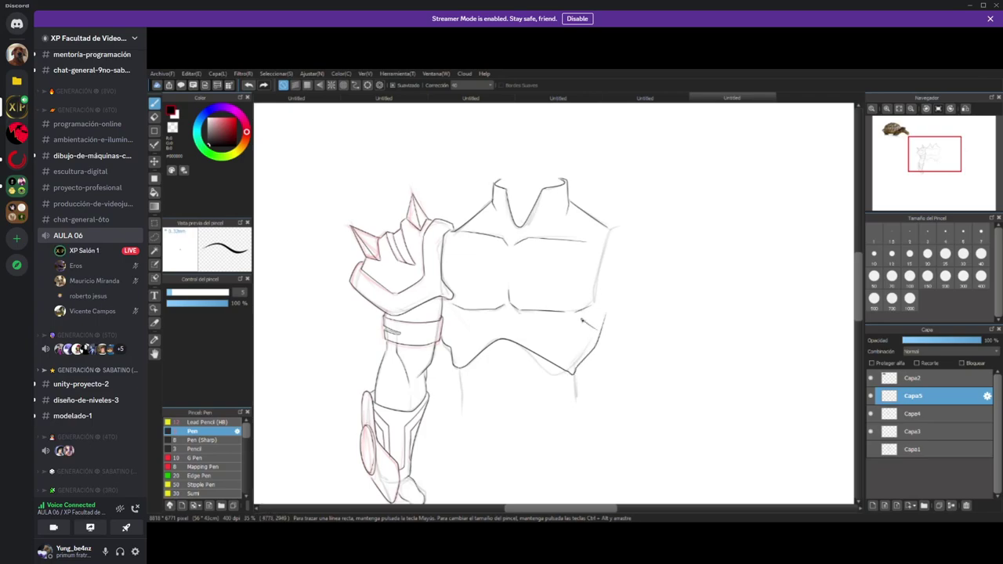
mouse_move(583, 321)
mouse_down()
mouse_move(596, 330)
mouse_move(592, 349)
mouse_up()
drag(593, 308, 590, 330)
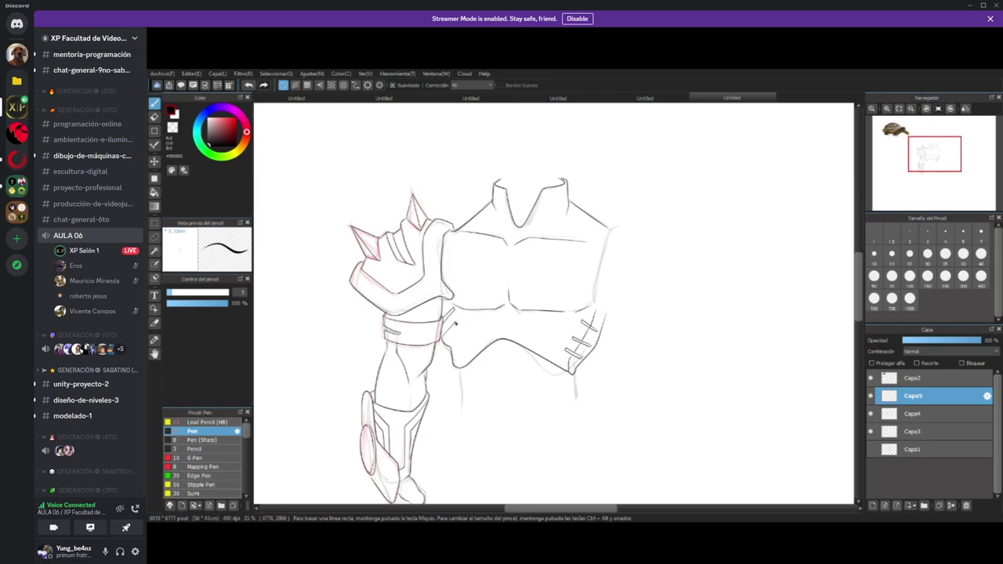
drag(452, 332, 444, 347)
- Hide the Capa4 sketch layer and inspect the inked arm and torso against the turtle reference
click(870, 413)
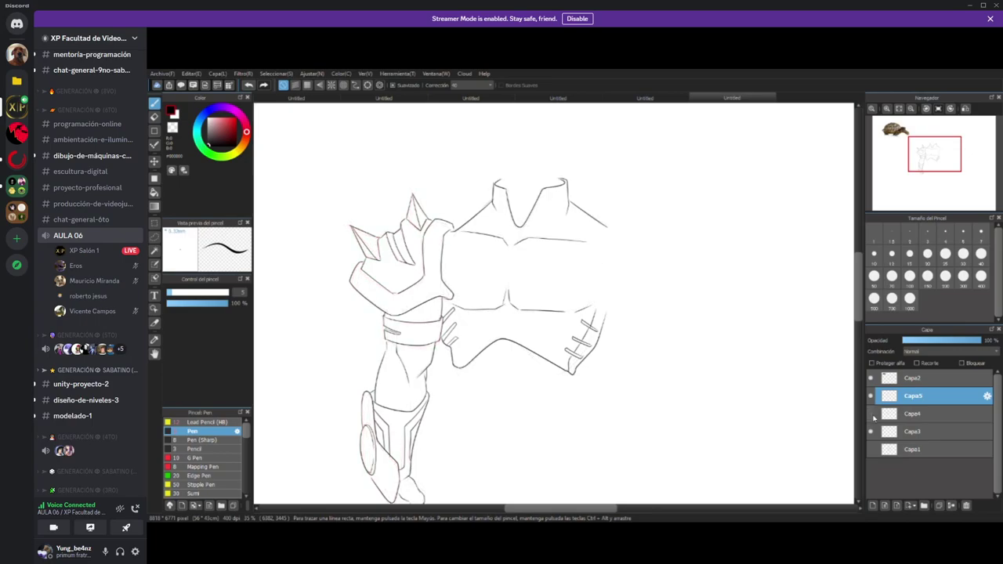
drag(413, 370, 478, 323)
drag(426, 355, 389, 357)
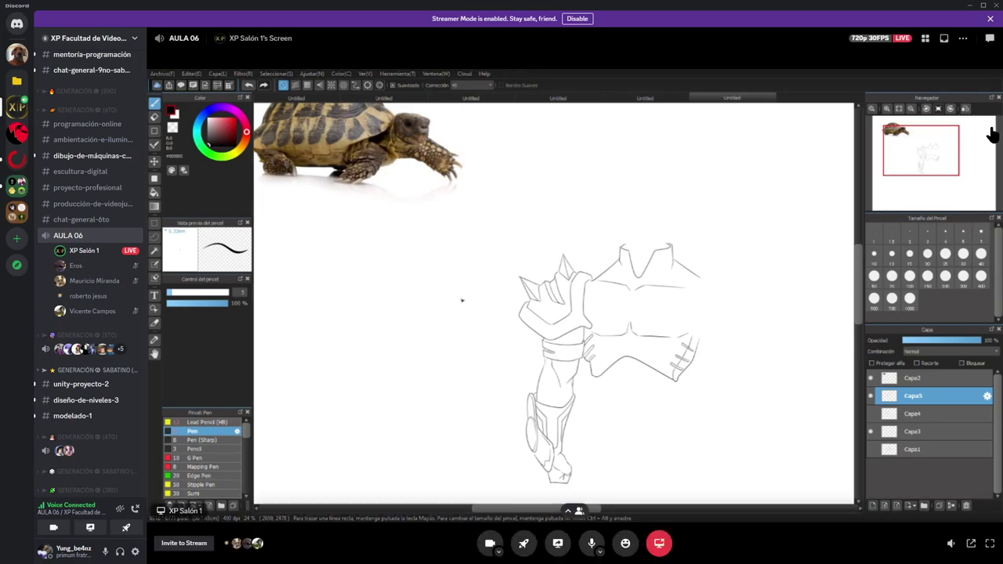
- Look at the dibujo-de-máquinas-creaturas-y-vestuario channel in Discord and return to the shared drawing screen
click(82, 156)
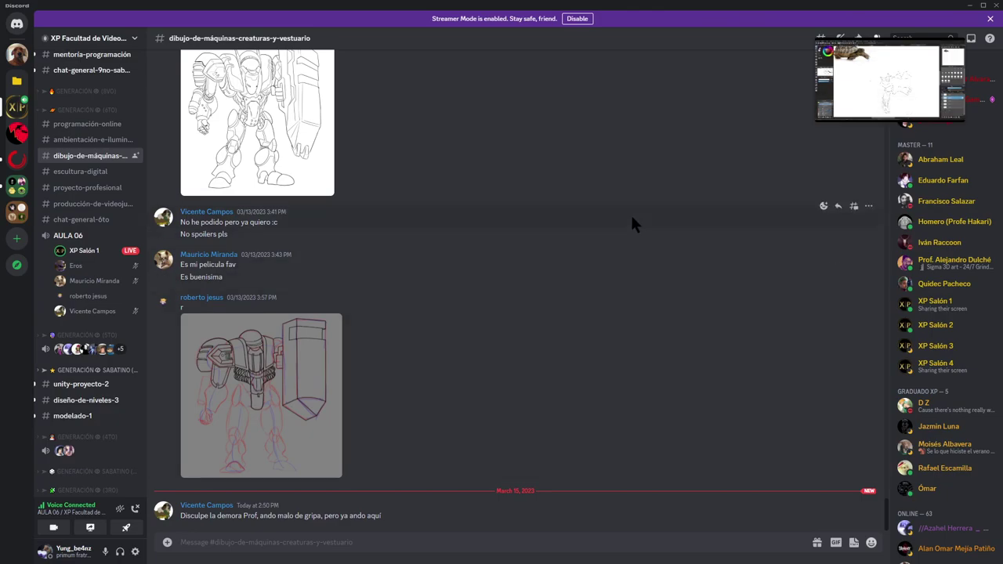
click(825, 108)
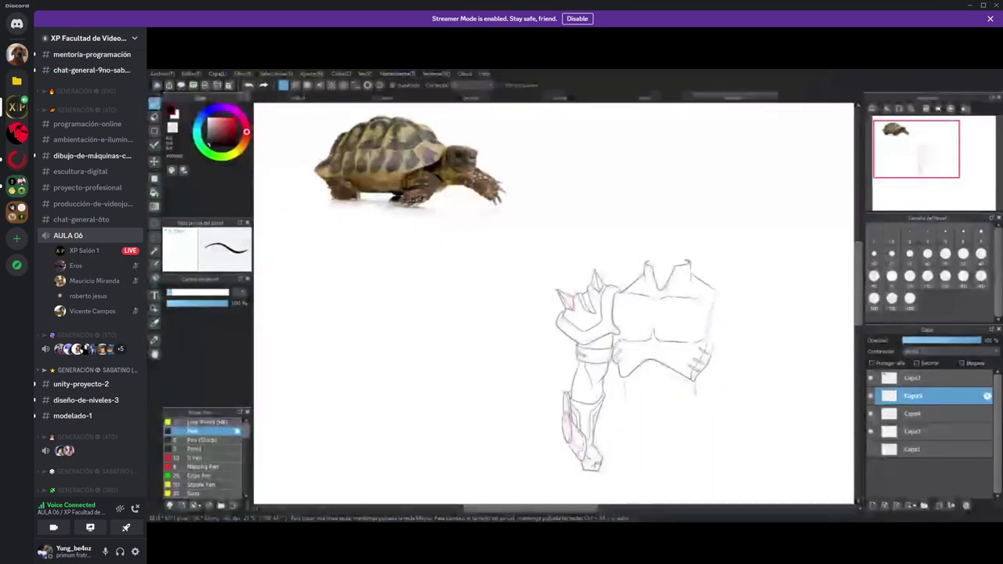
- Show the red body sketch on Capa1, lower its opacity to 41% and make Capa5 the active layer again
click(870, 414)
click(870, 414)
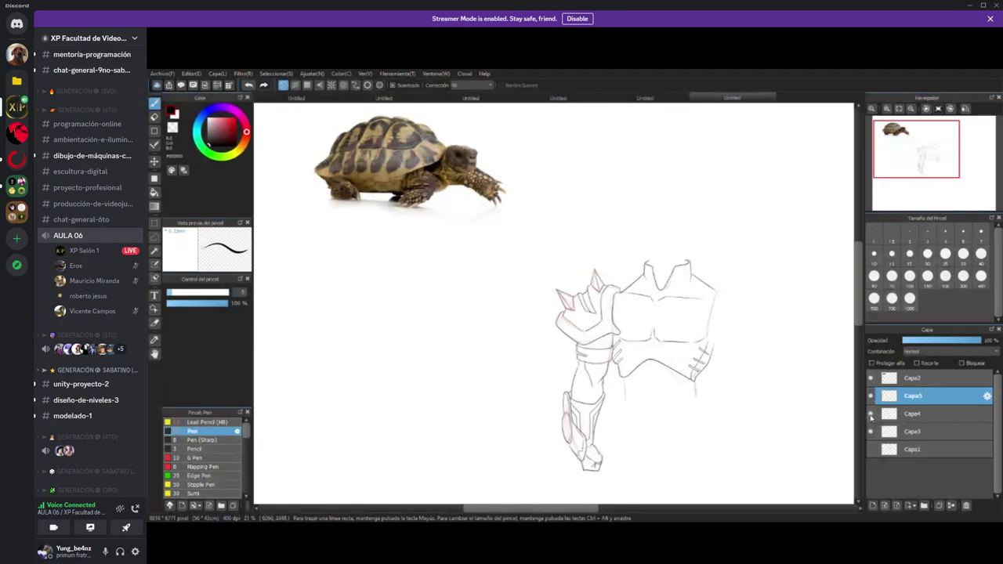
scroll(470, 408, up, 2)
drag(471, 399, 412, 381)
scroll(424, 385, up, 1)
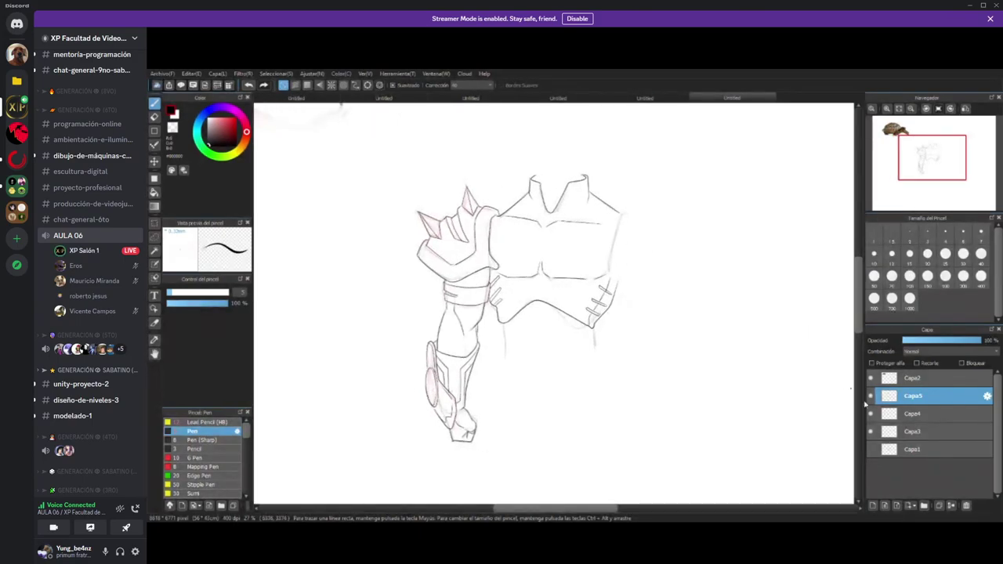
click(870, 431)
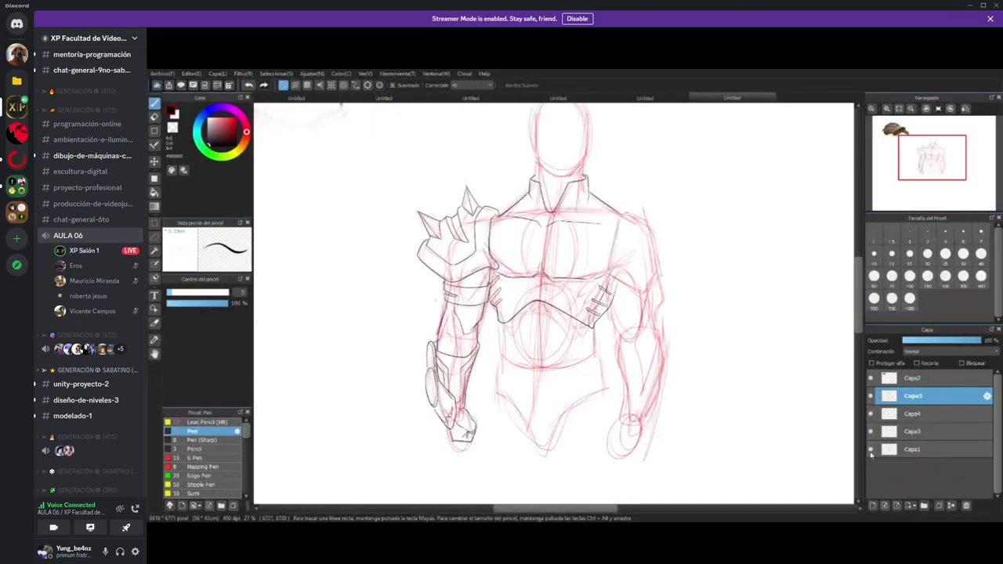
click(917, 450)
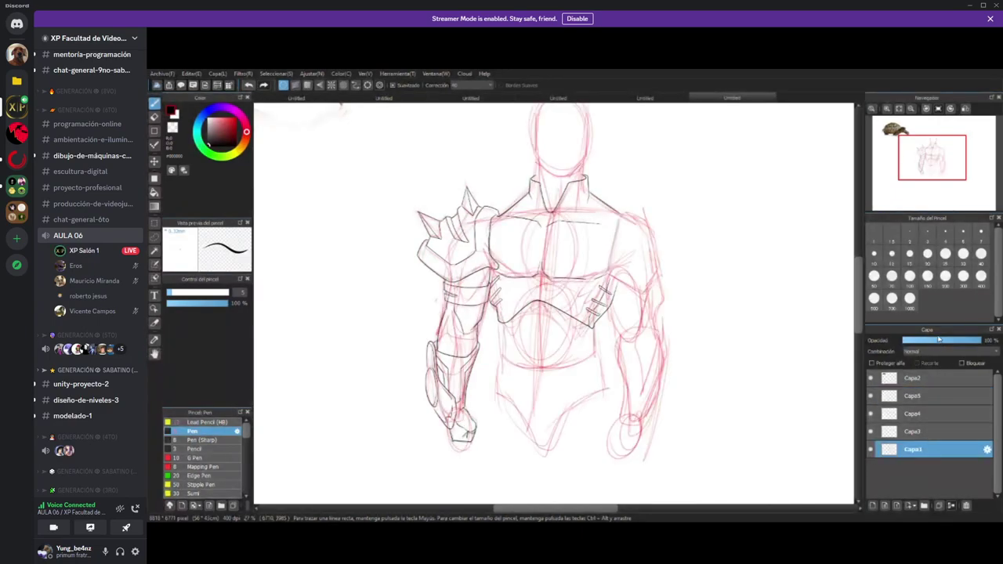
click(933, 341)
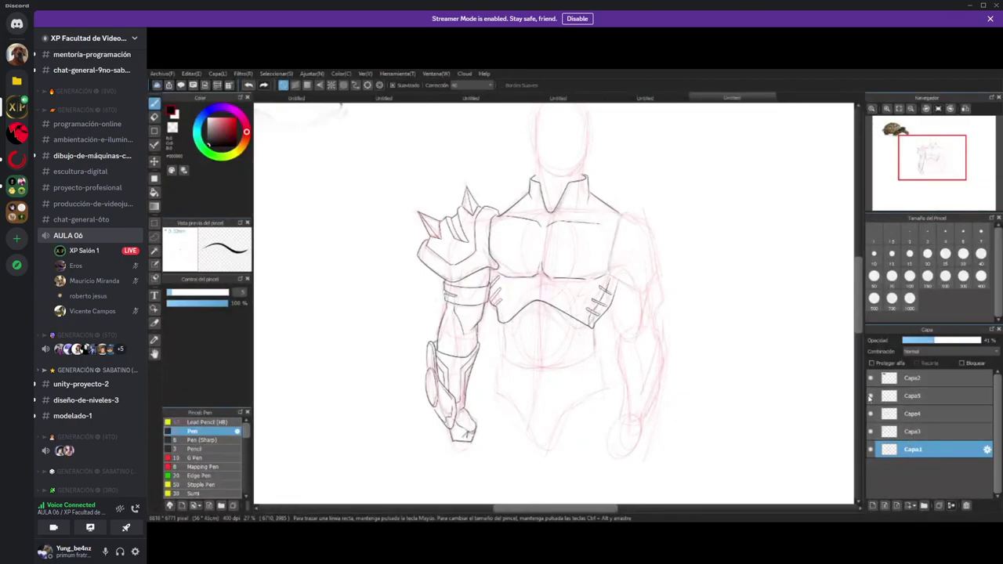
click(903, 397)
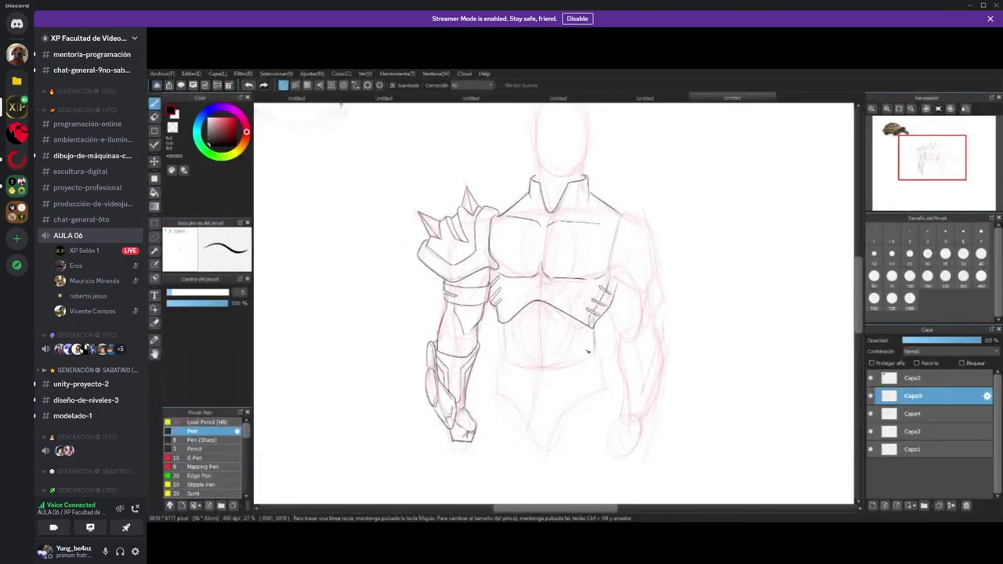
- Ink a smooth rounded shoulder plate on the figure's left shoulder with a layered pointed plate beneath it
mouse_move(561, 363)
mouse_down()
mouse_move(559, 352)
mouse_move(520, 379)
mouse_up()
scroll(520, 379, up, 2)
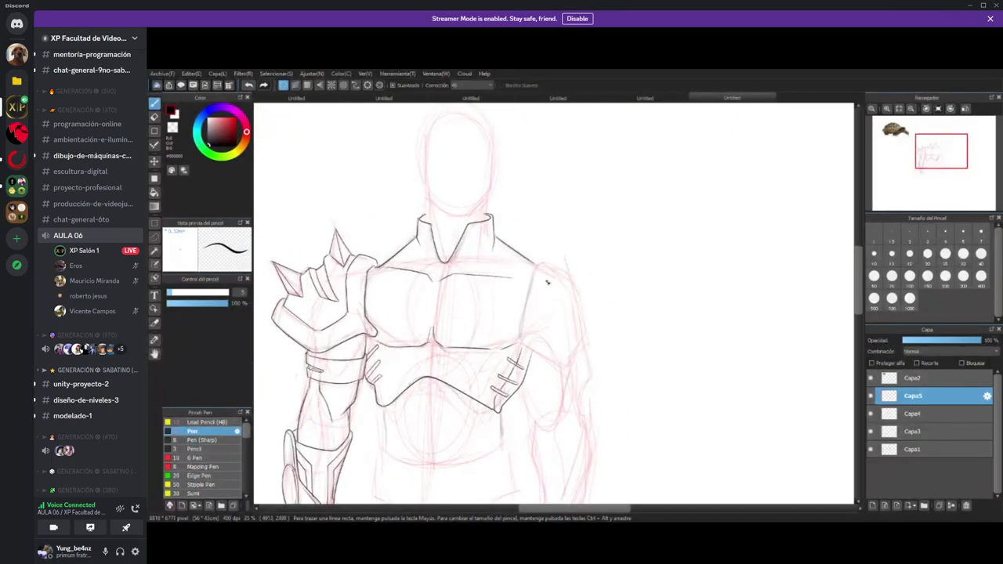
key(m)
key(b)
mouse_move(526, 300)
mouse_down()
mouse_move(518, 335)
mouse_move(572, 352)
mouse_move(593, 339)
mouse_up()
mouse_move(536, 264)
mouse_down()
mouse_move(576, 290)
mouse_move(594, 326)
mouse_move(590, 344)
mouse_up()
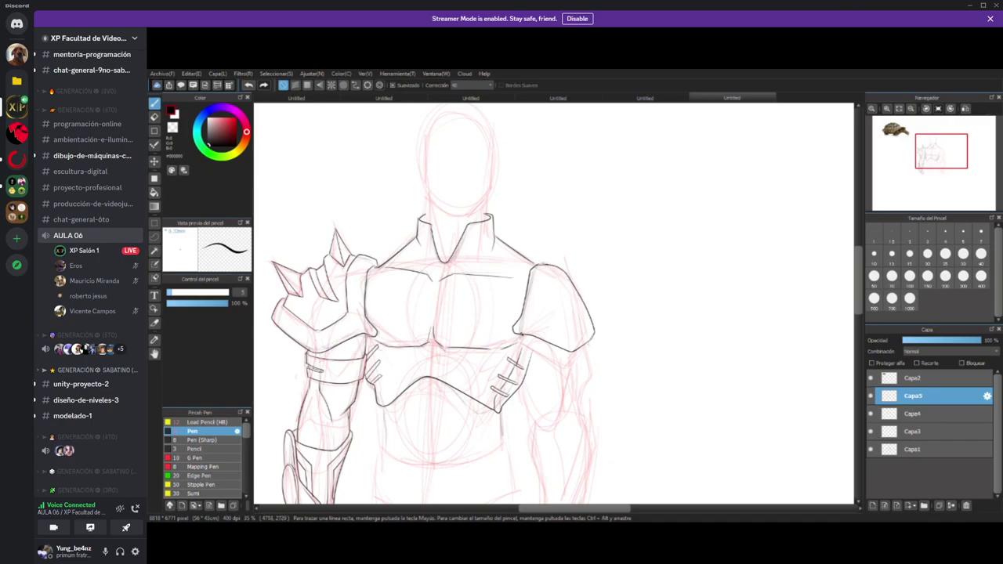
mouse_move(525, 337)
mouse_down()
mouse_move(572, 378)
mouse_move(594, 356)
mouse_move(588, 336)
mouse_move(538, 365)
mouse_move(568, 399)
mouse_move(596, 374)
mouse_up()
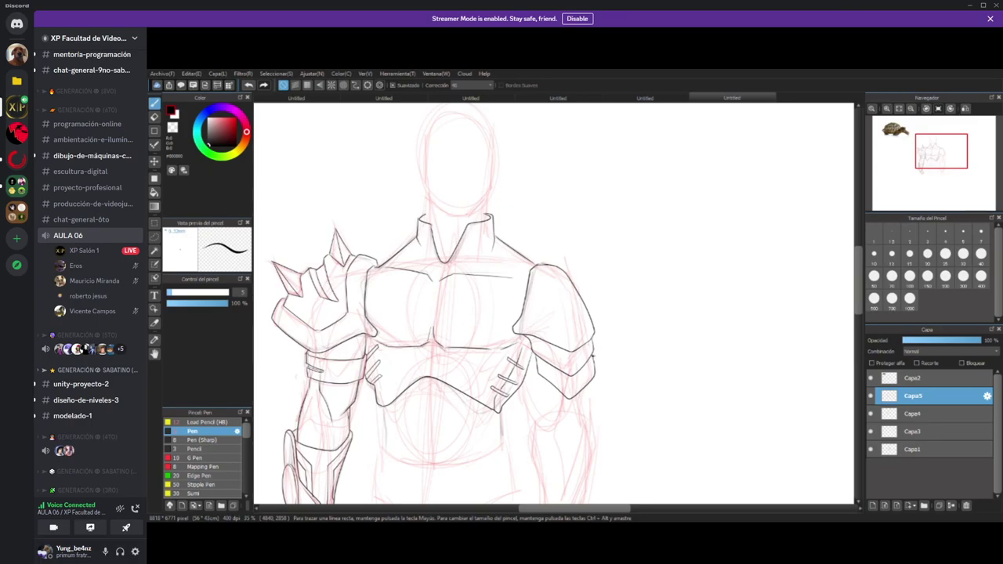
- Set the eraser size to 50, clean the ink beside the chest armour's side slits and return to the Pen
drag(533, 444, 542, 337)
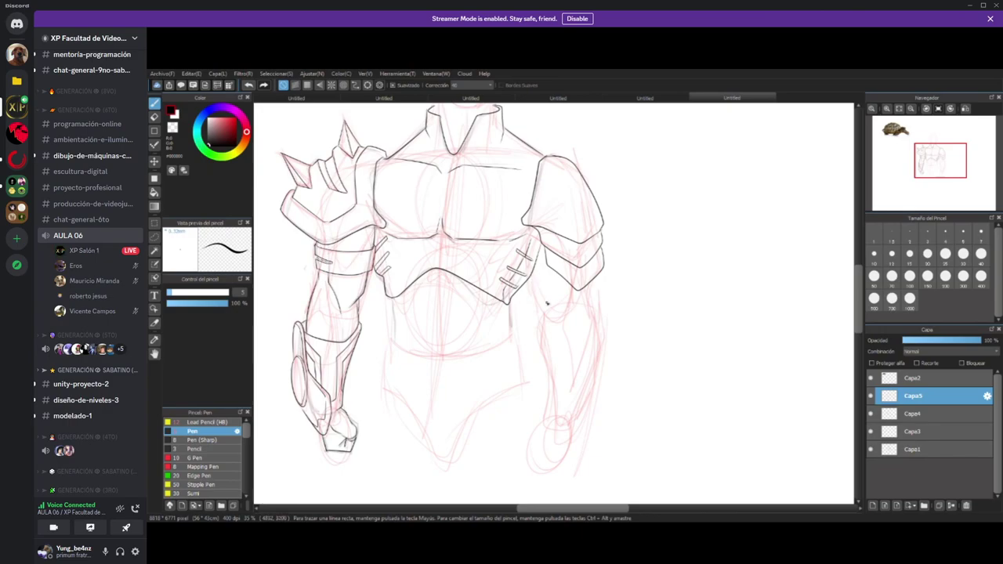
key(e)
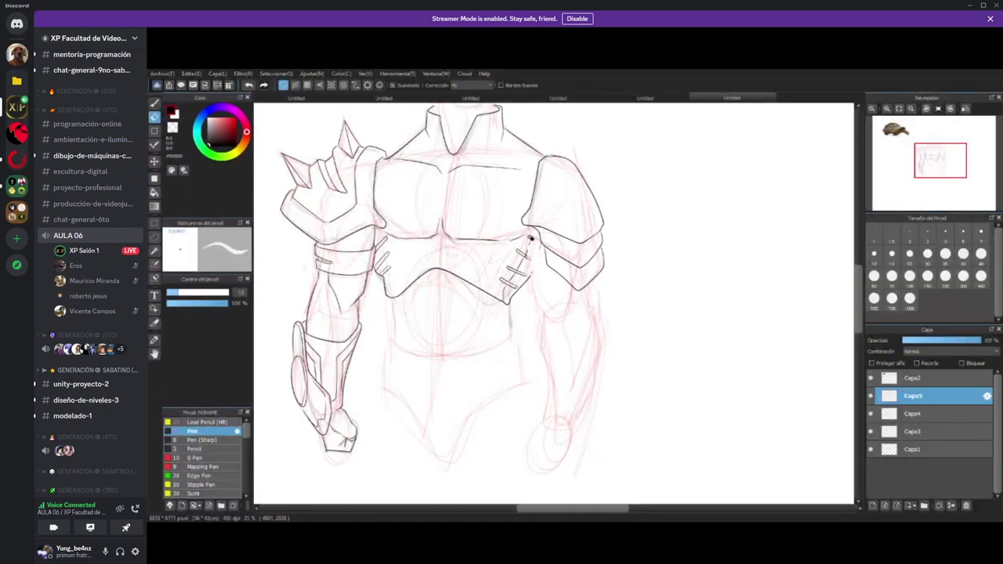
click(926, 277)
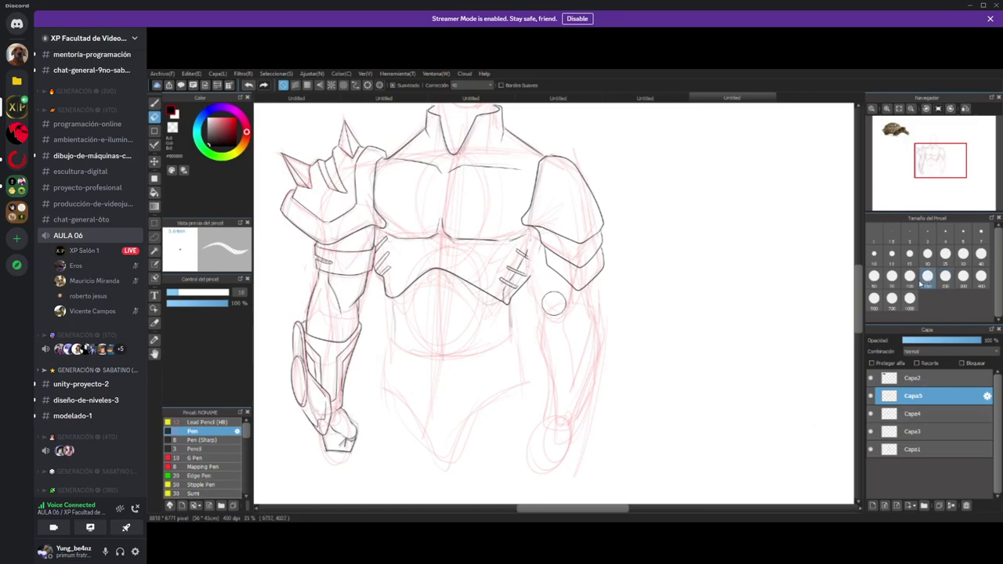
click(873, 276)
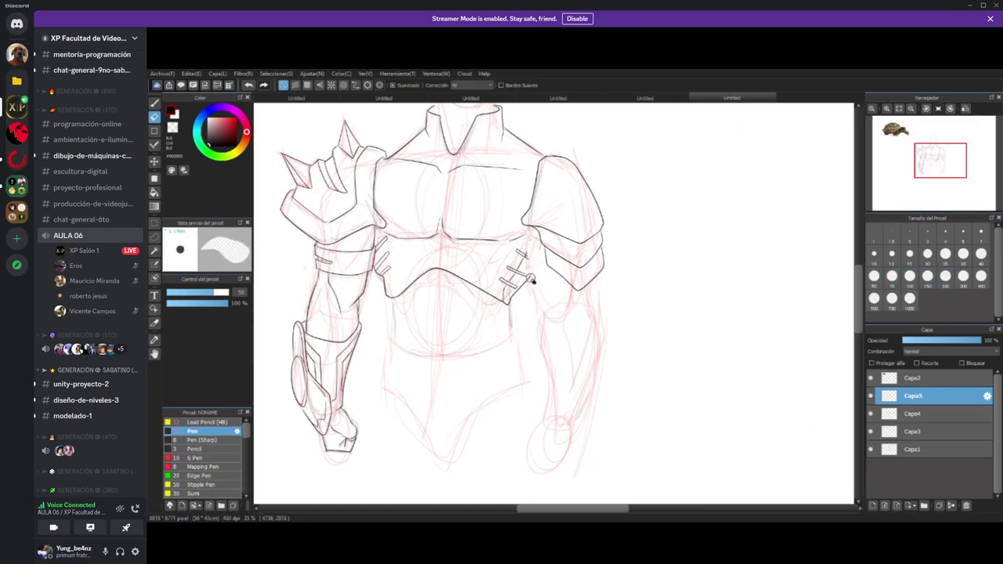
key(b)
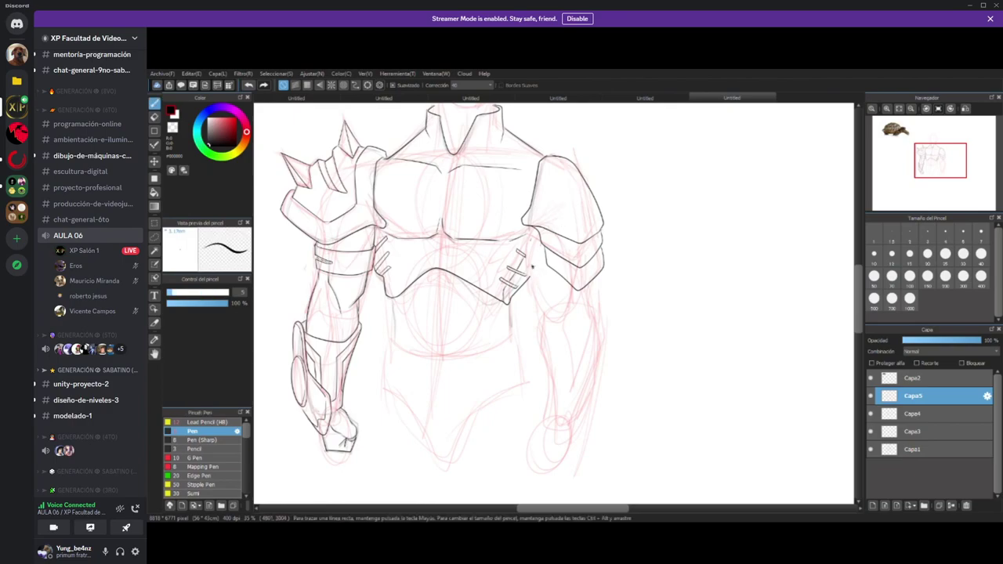
- Ink the figure's left upper arm and its forearm guard made of overlapping pointed plates
drag(528, 235, 539, 307)
drag(569, 297, 566, 309)
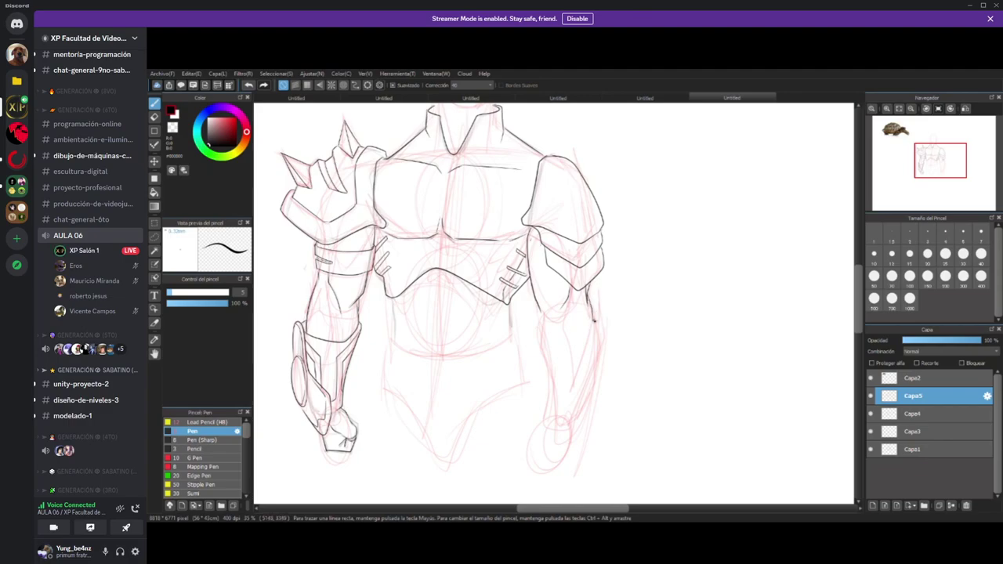
mouse_move(593, 318)
mouse_down()
mouse_move(560, 352)
mouse_move(543, 352)
mouse_move(537, 312)
mouse_move(542, 350)
mouse_move(538, 326)
mouse_move(533, 340)
mouse_move(556, 385)
mouse_move(593, 353)
mouse_move(597, 328)
mouse_up()
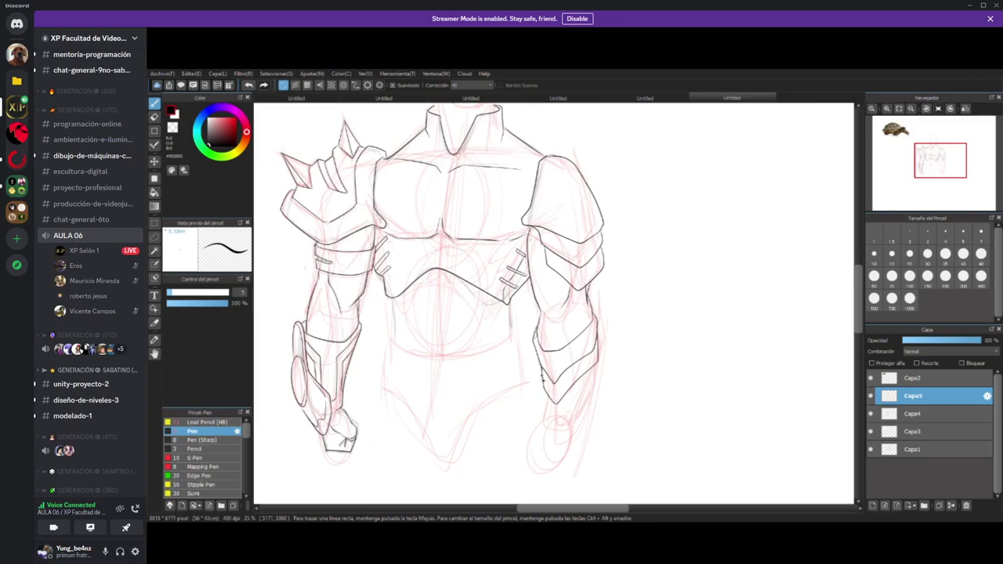
mouse_move(568, 423)
mouse_down()
mouse_move(593, 396)
mouse_move(599, 354)
mouse_up()
mouse_move(519, 377)
mouse_down()
mouse_move(528, 313)
mouse_move(540, 385)
mouse_move(539, 376)
mouse_up()
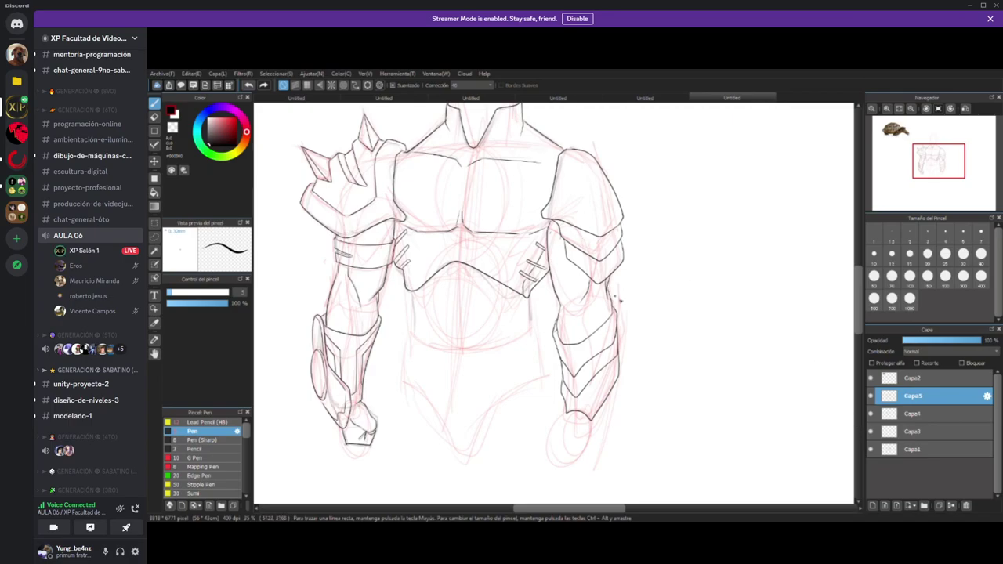
- Check the inking by toggling Capa4 and hide the red body sketch on Capa1
click(870, 415)
click(870, 415)
click(870, 449)
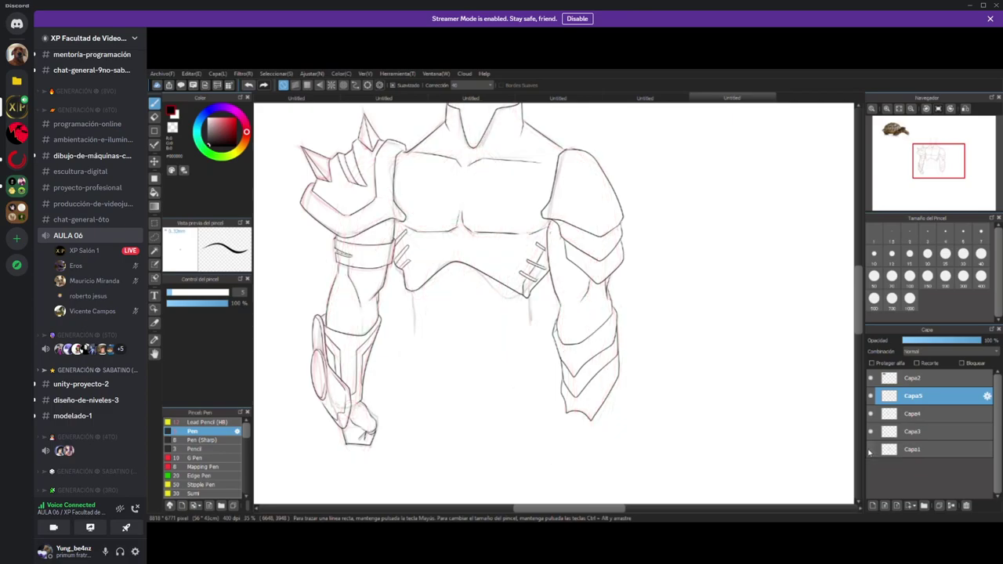
drag(550, 287, 546, 316)
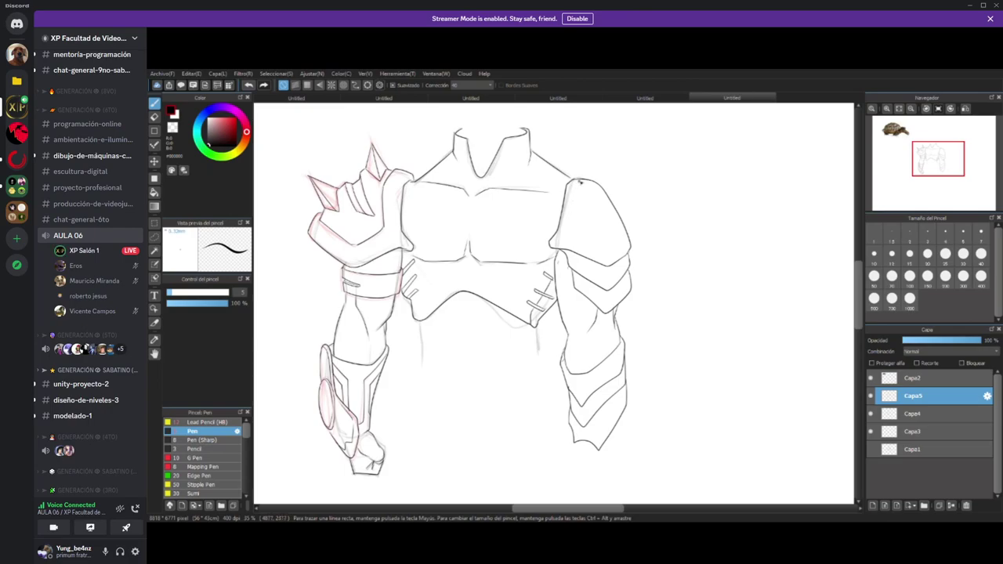
- Ink inner contour lines on the figure's left shoulder plates, upper-arm muscle and forearm guard
mouse_move(572, 188)
mouse_down()
mouse_move(561, 240)
mouse_move(606, 257)
mouse_move(626, 245)
mouse_move(584, 269)
mouse_move(609, 280)
mouse_move(624, 257)
mouse_up()
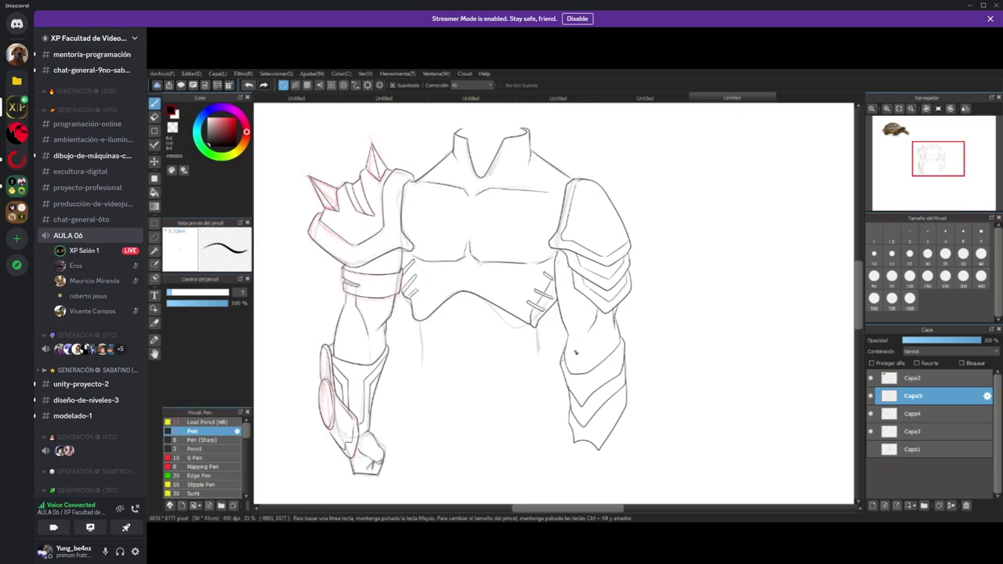
scroll(572, 361, down, 1)
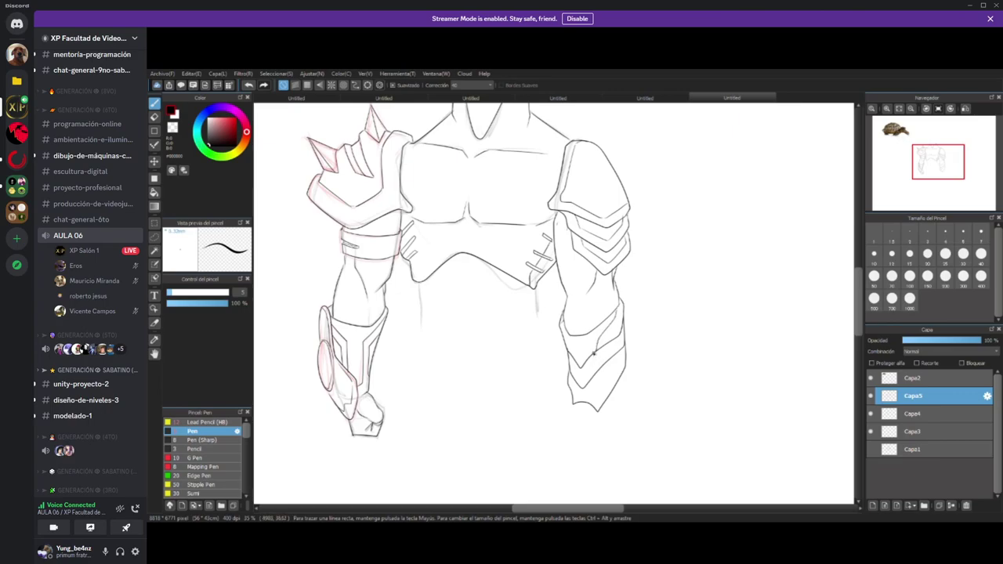
drag(589, 386, 588, 403)
scroll(549, 326, up, 3)
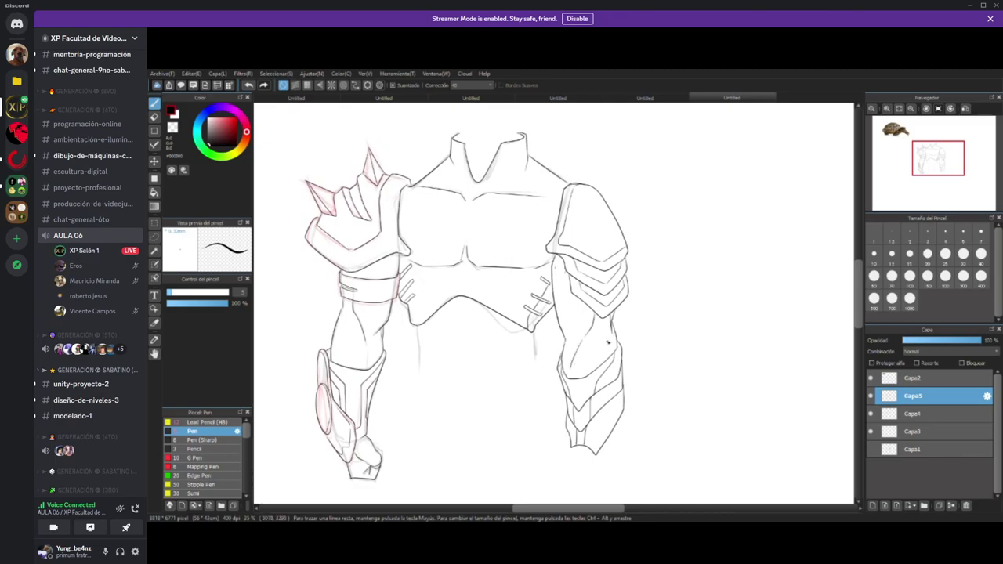
drag(610, 342, 610, 360)
scroll(527, 380, down, 2)
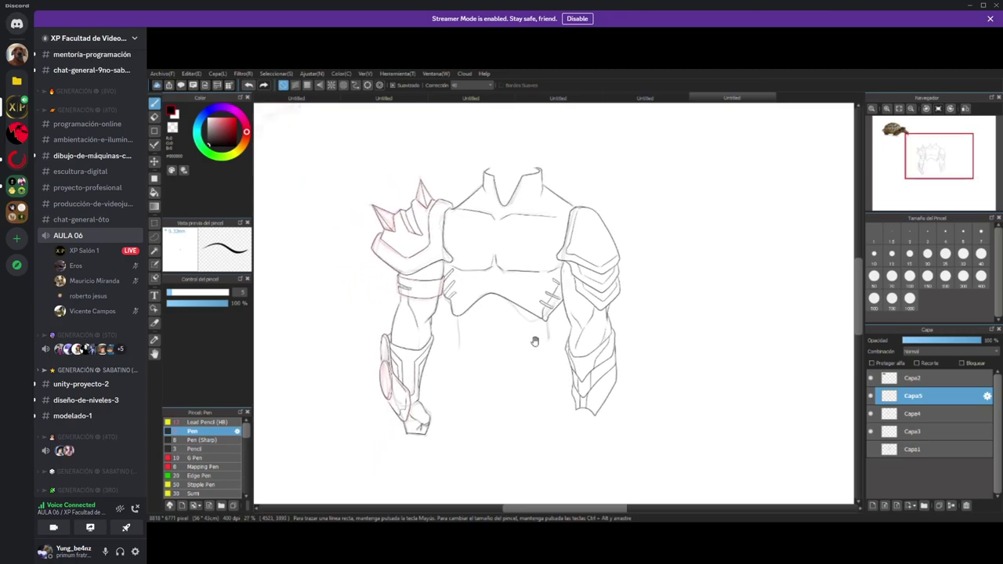
drag(534, 341, 536, 331)
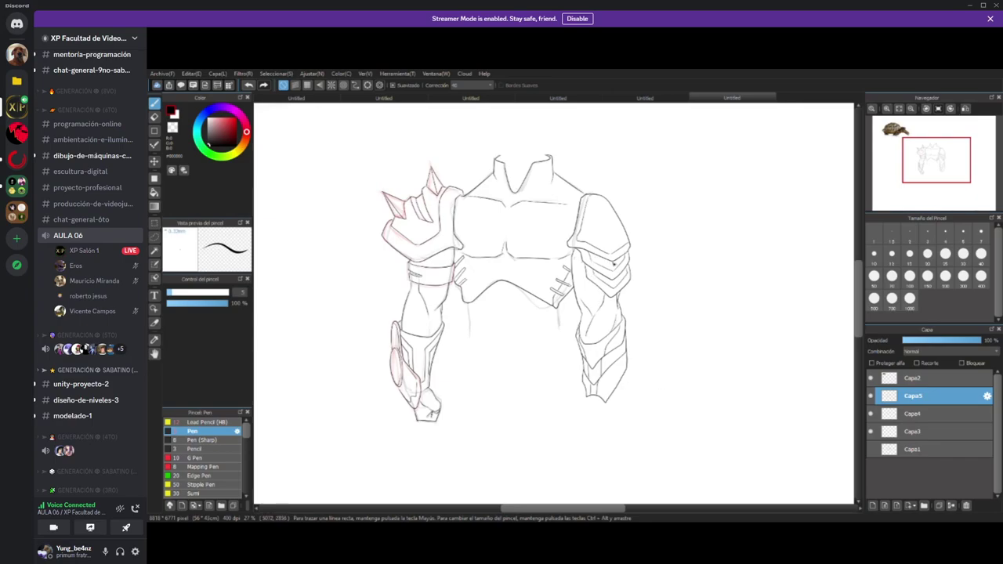
- Ink angular inner shapes on the figure's left shoulder plate and fill them with black, leaving a white band between them
scroll(600, 262, up, 3)
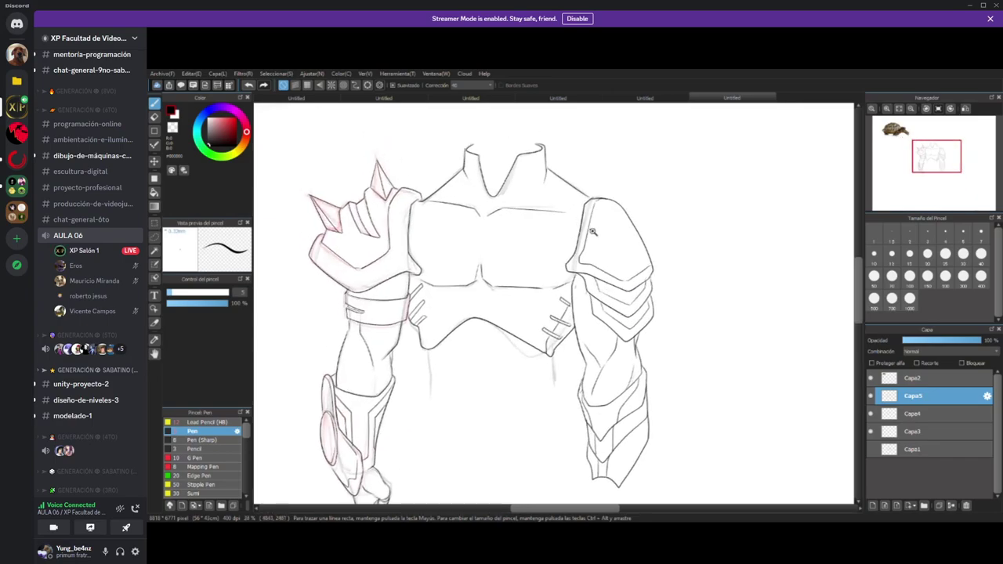
scroll(600, 255, up, 2)
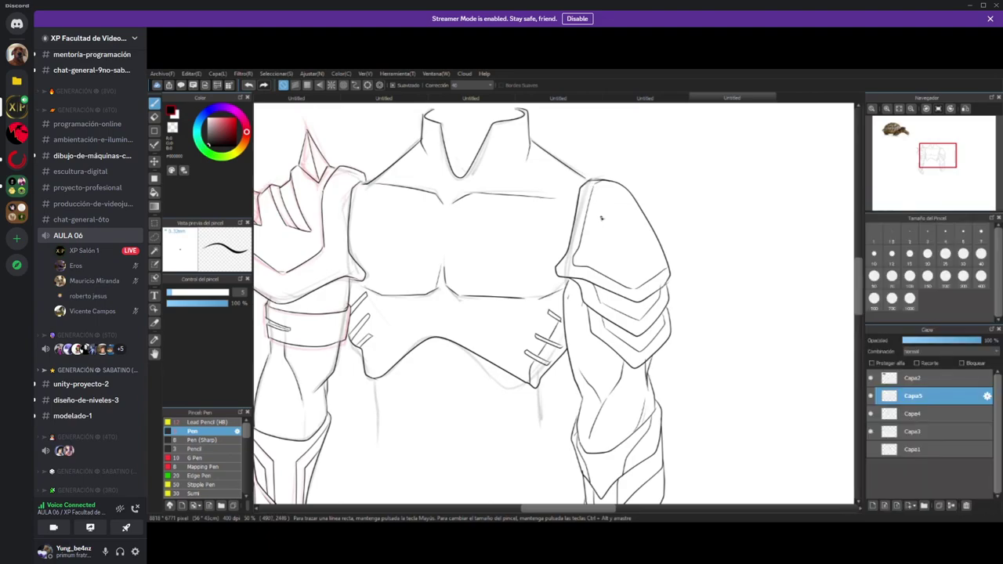
mouse_move(593, 187)
mouse_down()
mouse_move(601, 242)
mouse_move(625, 285)
mouse_up()
mouse_move(593, 188)
mouse_down()
mouse_move(641, 288)
mouse_move(650, 278)
mouse_move(606, 210)
mouse_up()
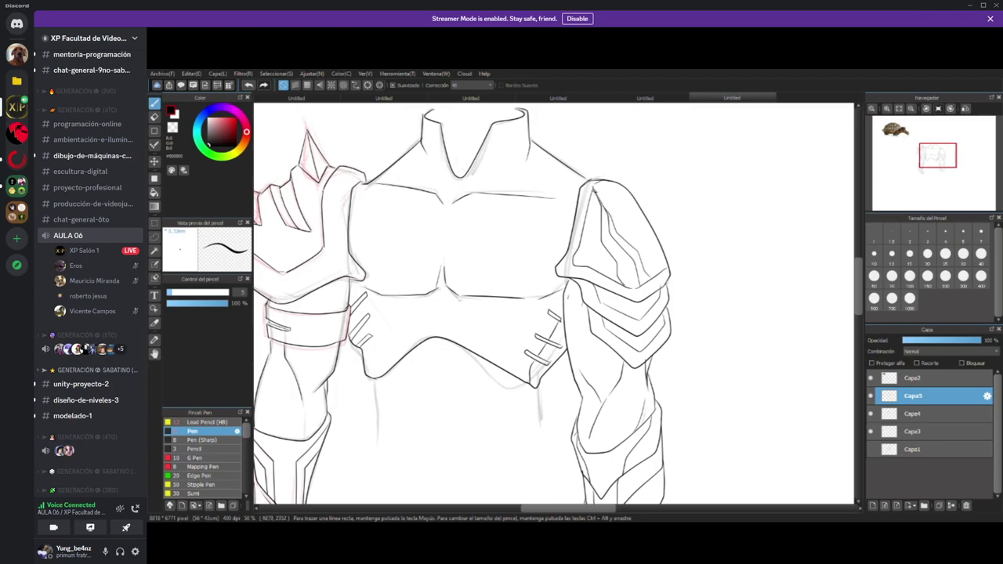
key(g)
click(600, 251)
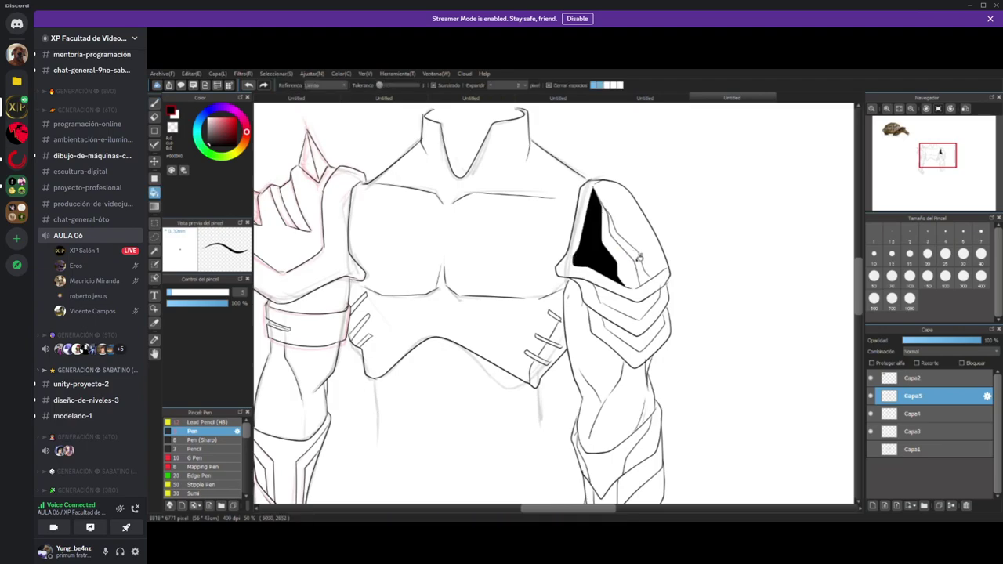
click(641, 259)
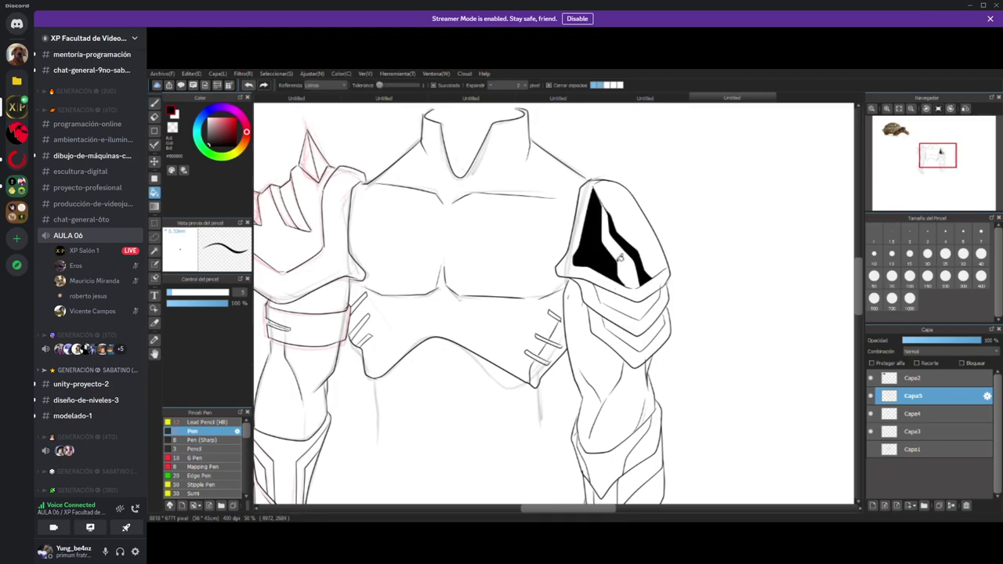
- Ink small divisions inside the layered pointed plates below the left shoulder plate and fill their recesses black
key(p)
drag(630, 317, 598, 302)
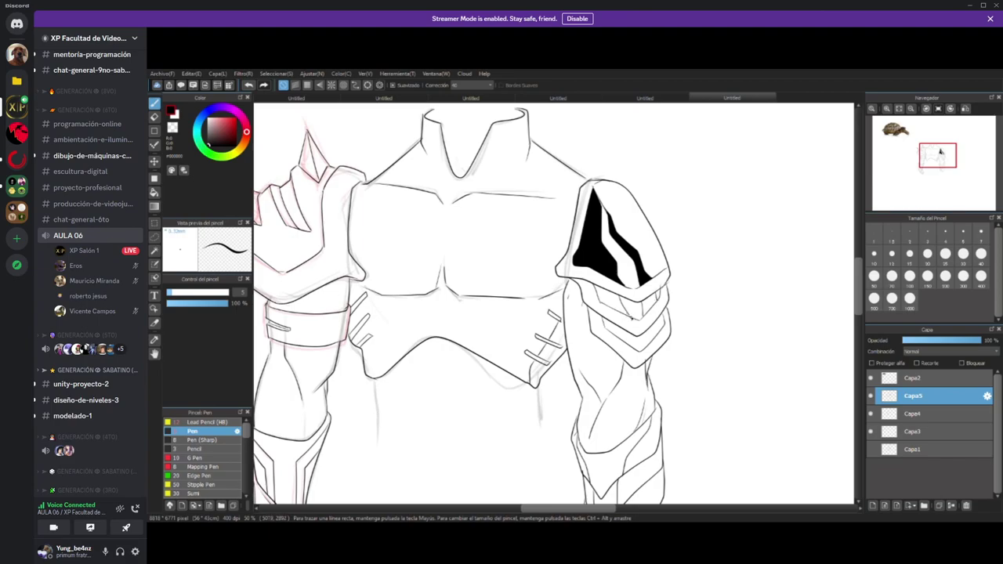
key(g)
click(612, 298)
click(651, 298)
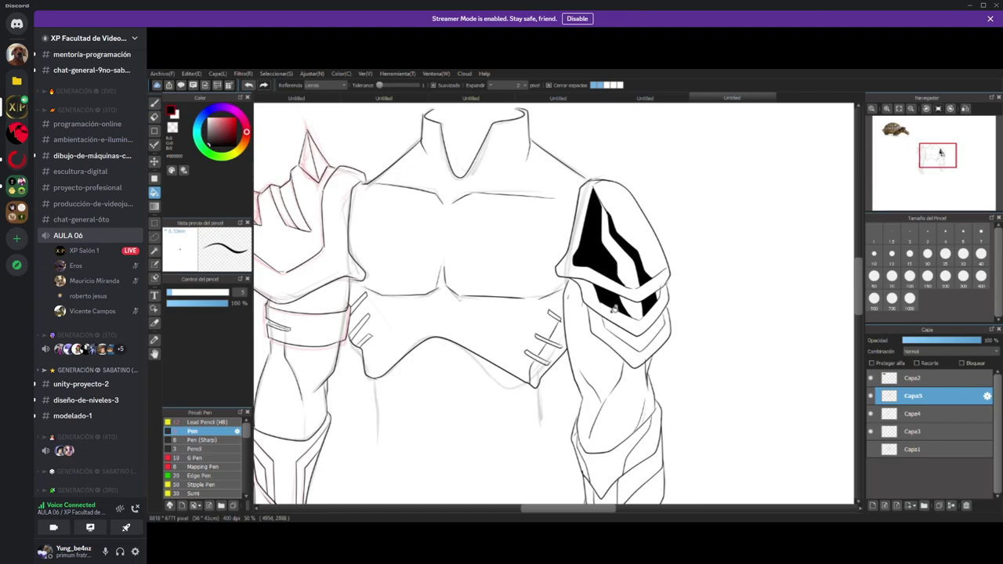
key(b)
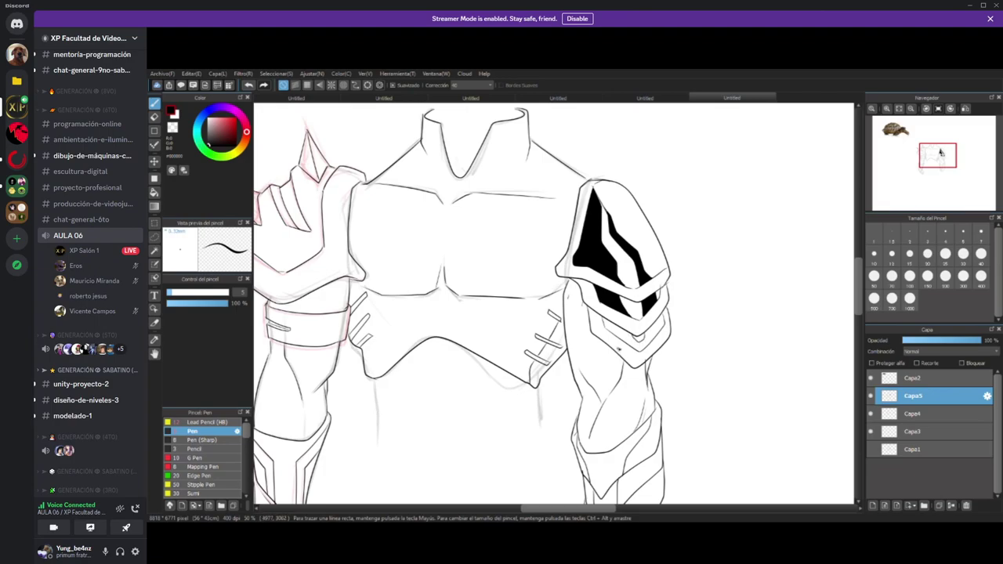
key(g)
click(632, 335)
drag(597, 368, 615, 350)
- Fill the upper and central facets of the figure's left forearm guard with black and return to the Pen
scroll(625, 367, down, 3)
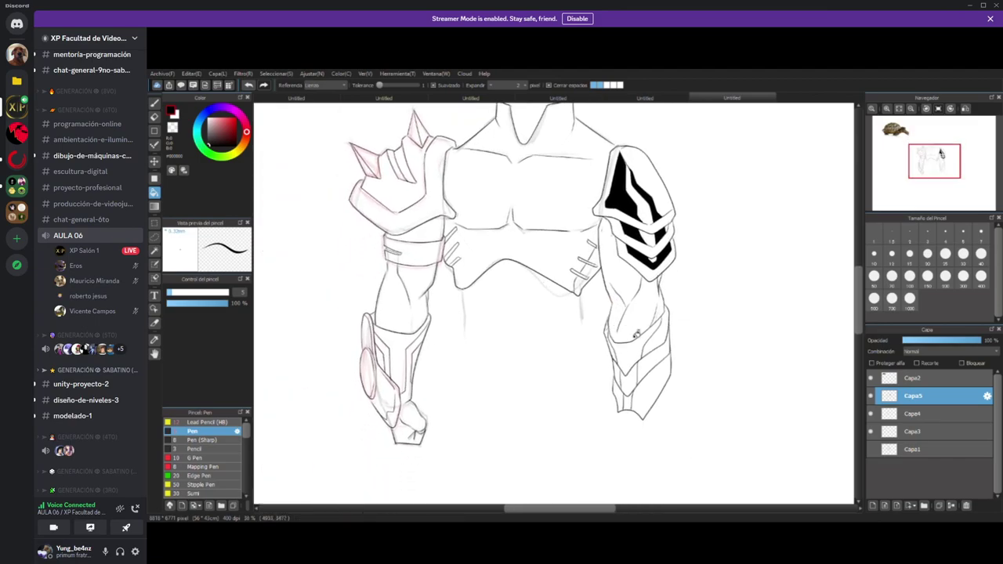
drag(640, 346, 626, 409)
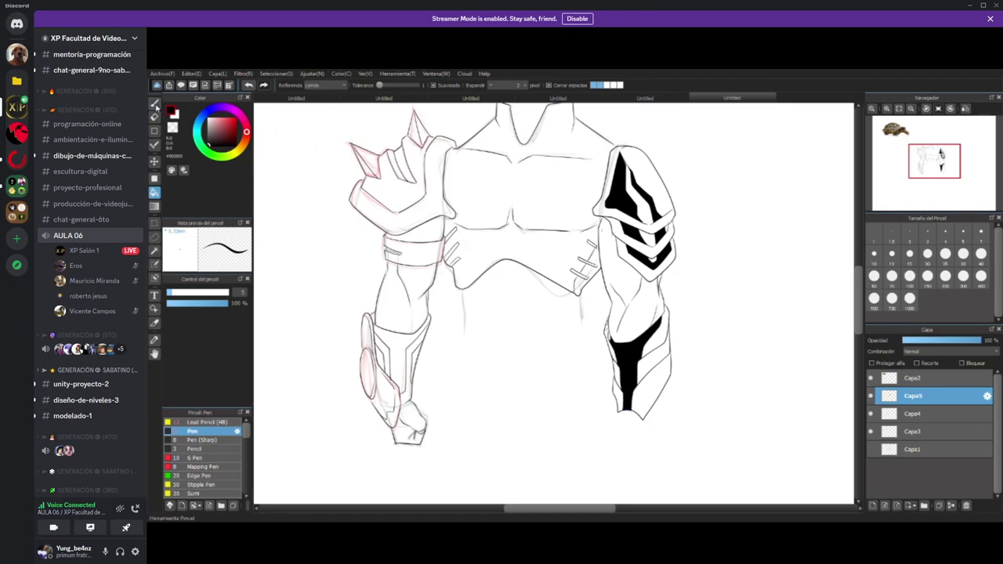
key(p)
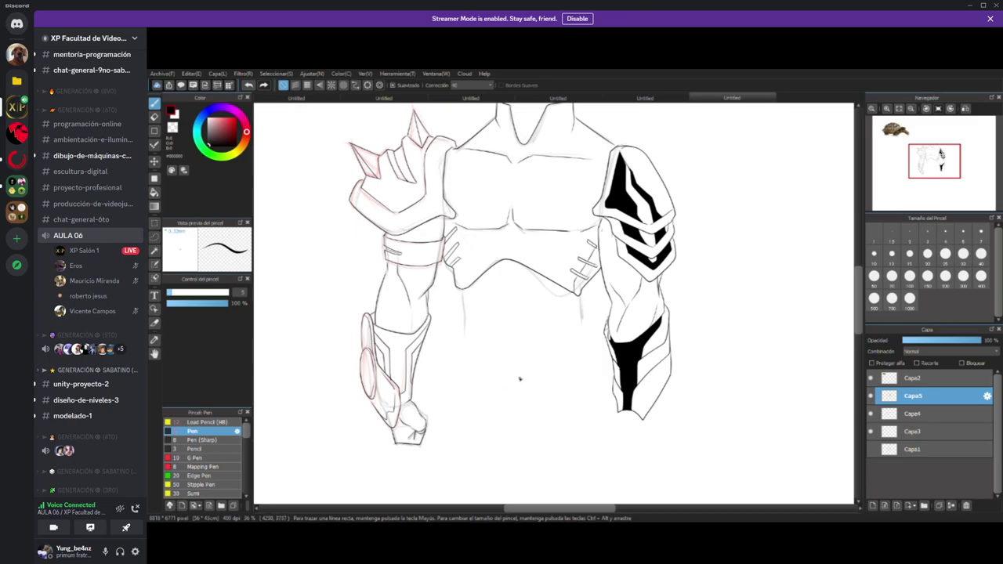
scroll(541, 387, down, 1)
scroll(545, 389, up, 1)
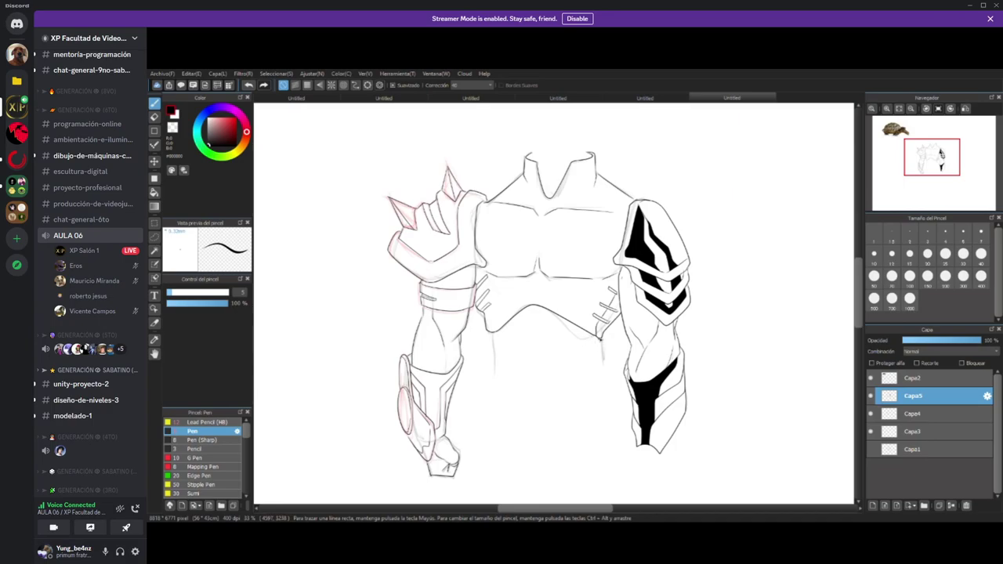
- Ink the waist's side contours and the abdomen's centre line below the chest armour, with a solid black accent at its lower end
drag(597, 338, 597, 380)
drag(491, 331, 501, 382)
drag(533, 310, 538, 382)
drag(493, 356, 496, 388)
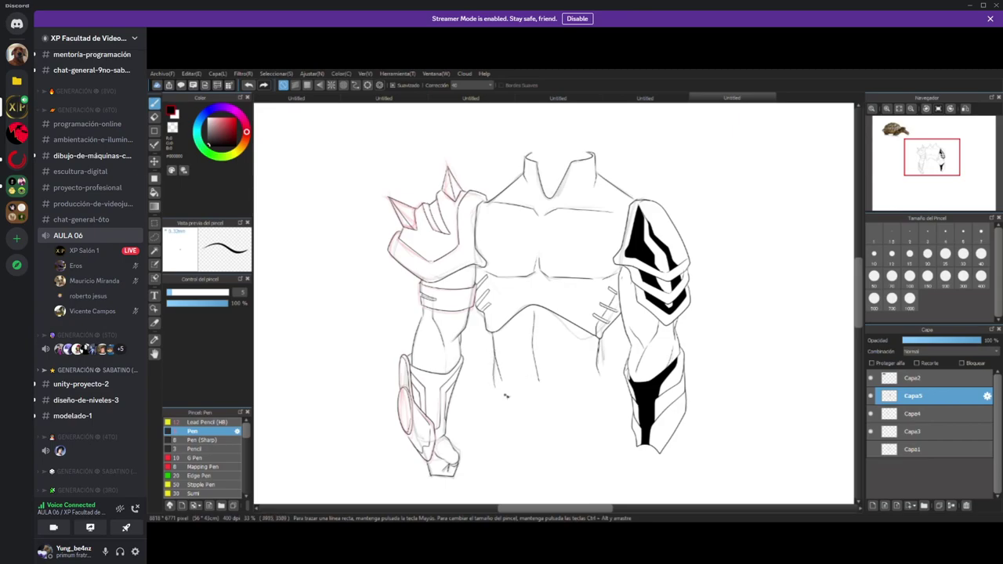
mouse_move(599, 368)
mouse_down()
mouse_move(601, 396)
mouse_move(588, 370)
mouse_up()
drag(538, 376, 540, 389)
key(g)
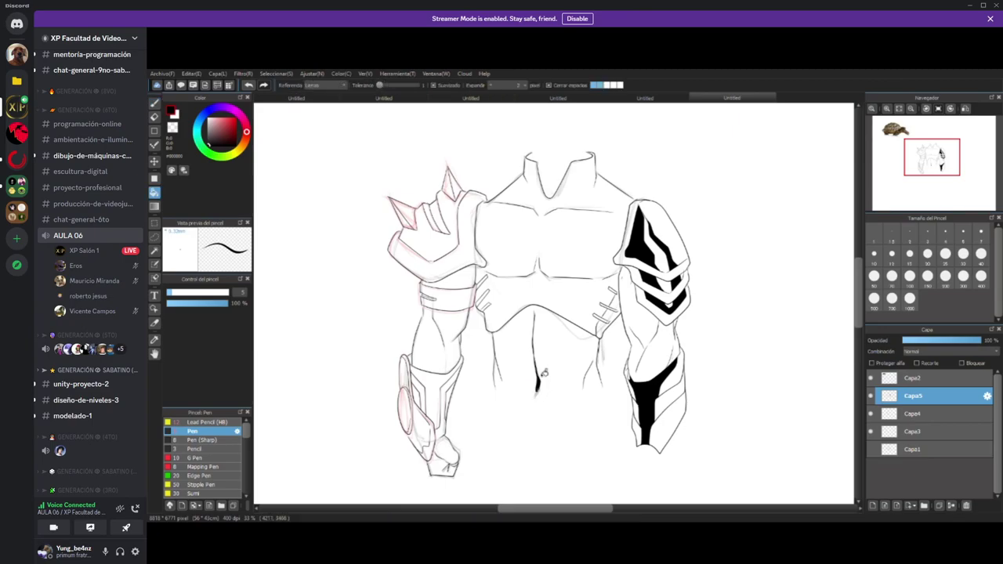
key(b)
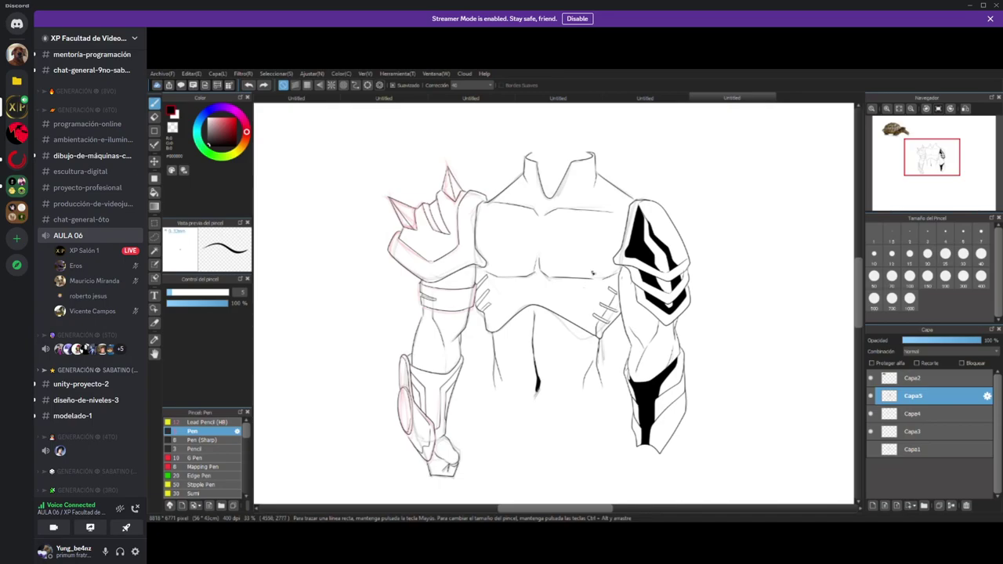
- Ink angular shadow outlines on both sides of the chest, undoing the unwanted strokes
mouse_move(590, 271)
mouse_down()
mouse_move(599, 271)
mouse_move(594, 290)
mouse_up()
key(ctrl+z)
key(ctrl+z)
drag(590, 223, 561, 265)
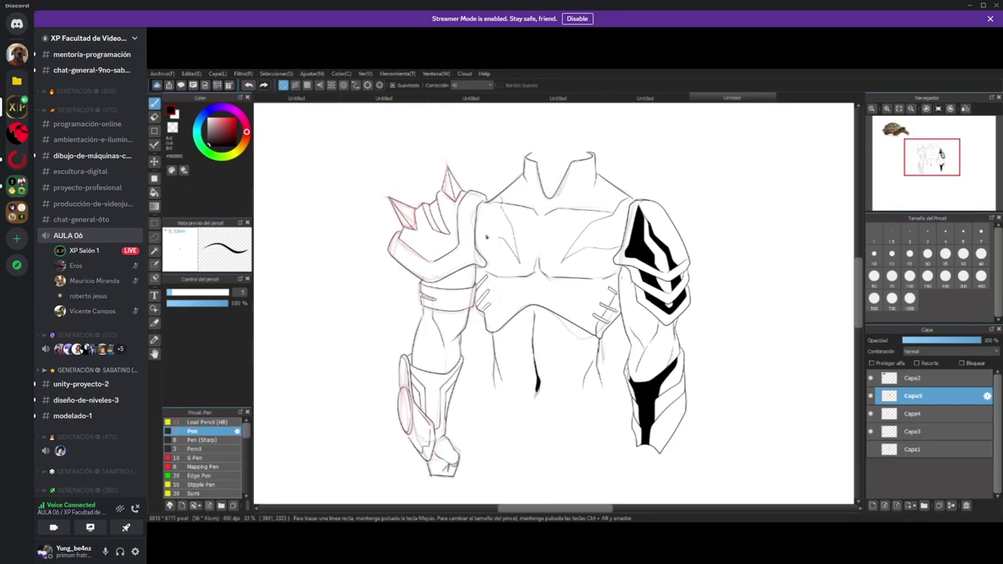
key(ctrl+z)
click(502, 204)
mouse_move(509, 219)
mouse_down()
mouse_move(520, 266)
mouse_move(472, 239)
mouse_up()
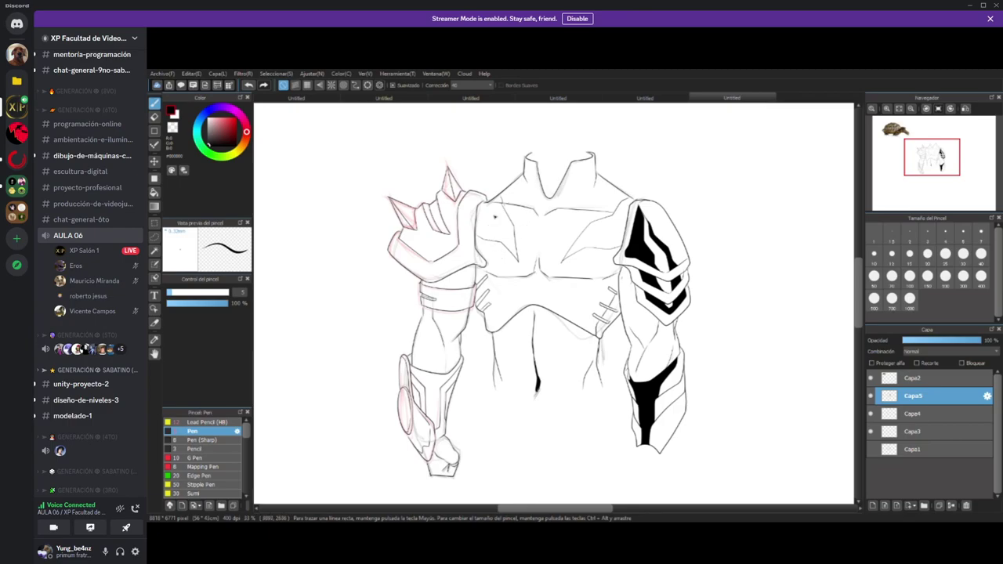
- Hide the red sketch on Capa4 and fill both angular chest shadows with black
click(870, 413)
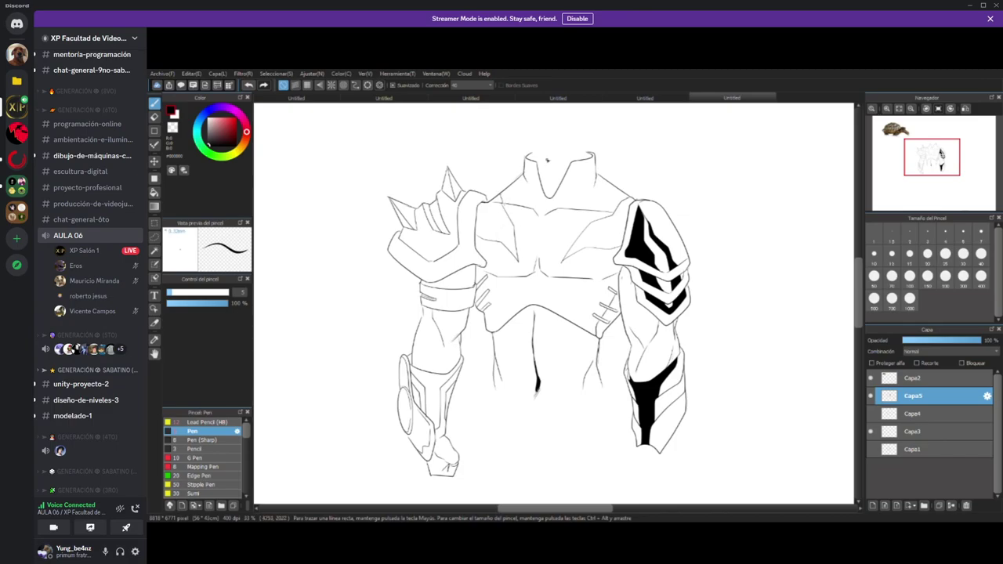
key(g)
click(506, 226)
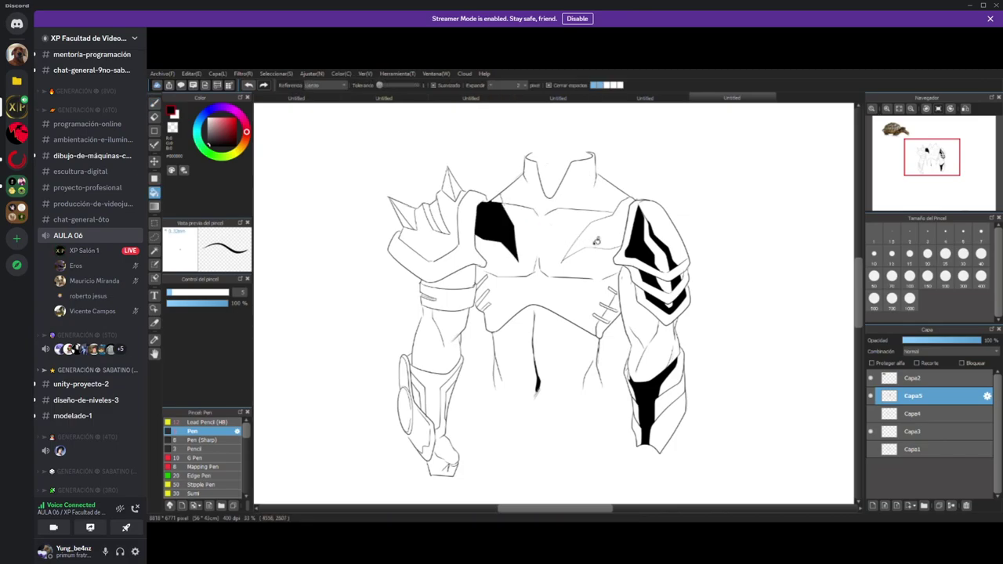
click(594, 241)
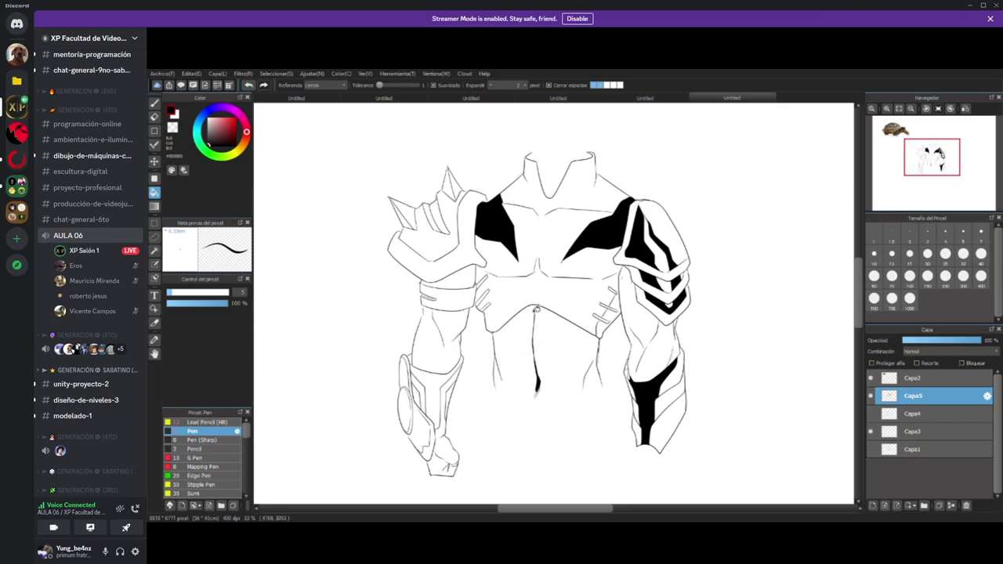
- Ink a small rivet and seam lines on the figure's right shoulder guard, test black fills and keep its narrow upper stripes filled
key(b)
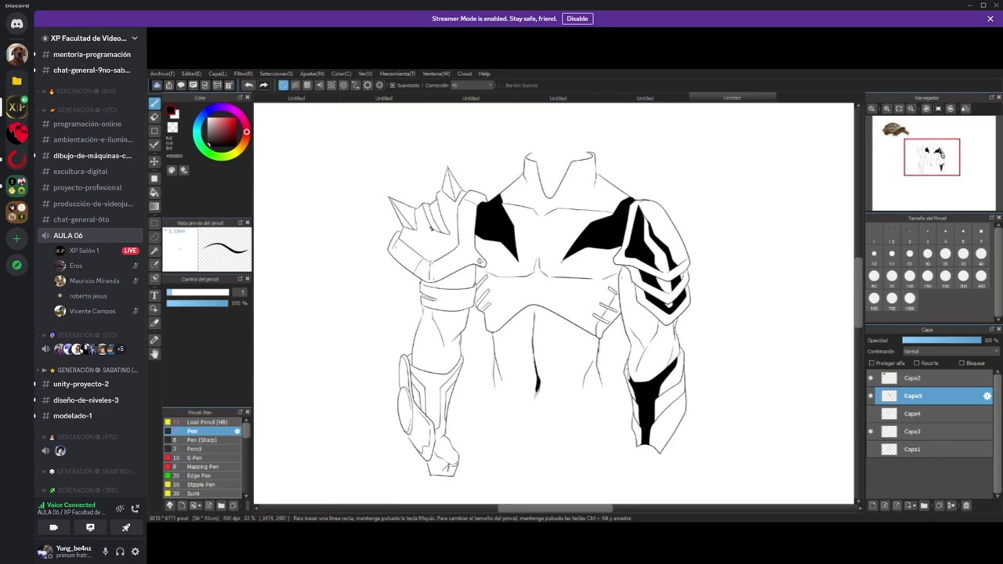
key(g)
click(431, 214)
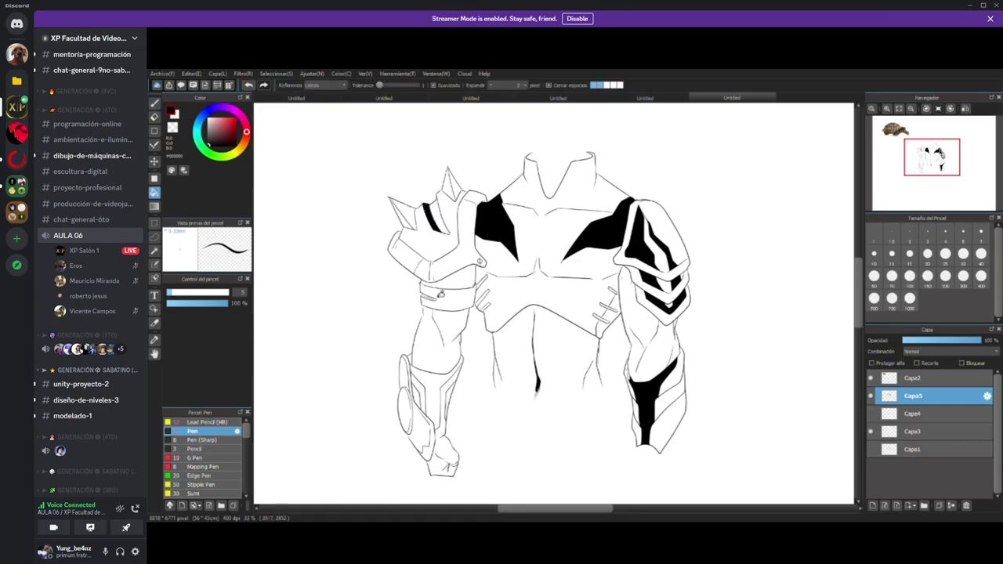
key(ctrl+z)
click(437, 212)
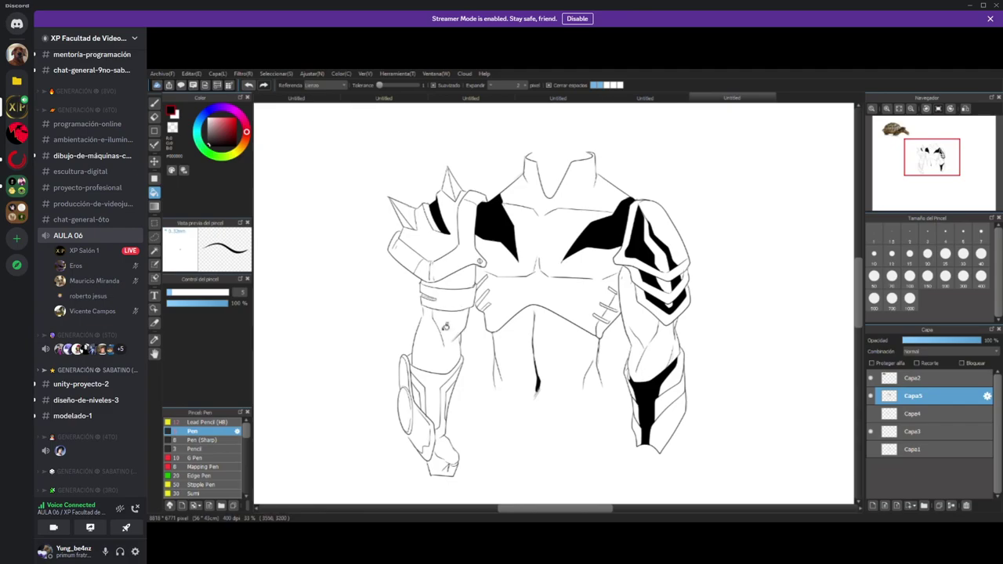
key(ctrl+z)
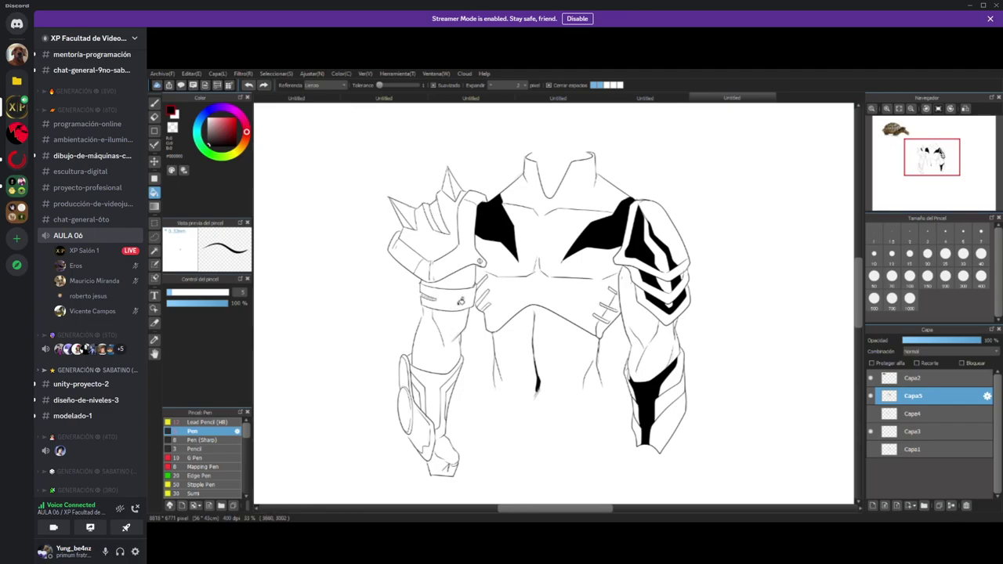
click(433, 219)
- Fill the two spikes on the figure's right shoulder guard with black
key(p)
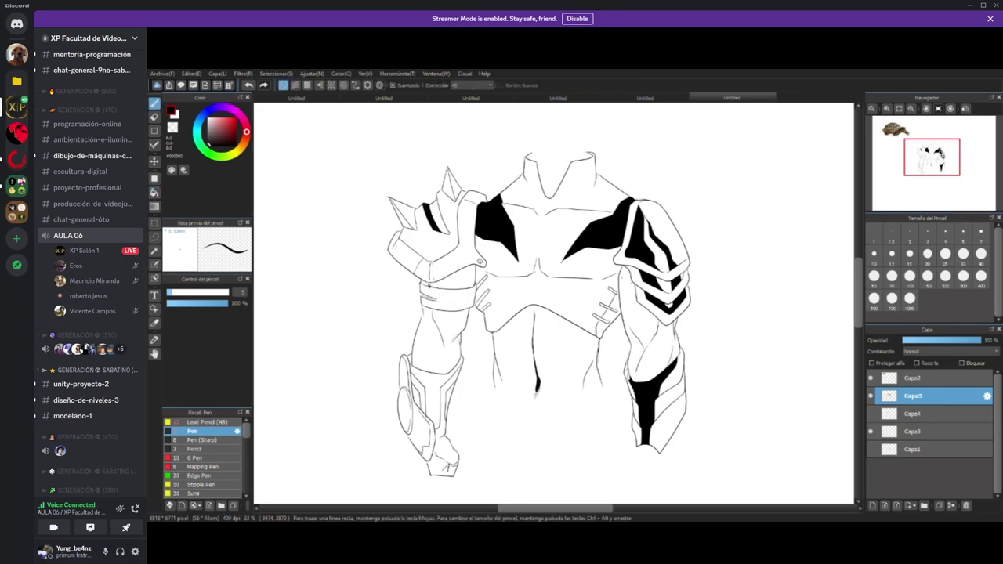
key(g)
click(404, 216)
click(452, 187)
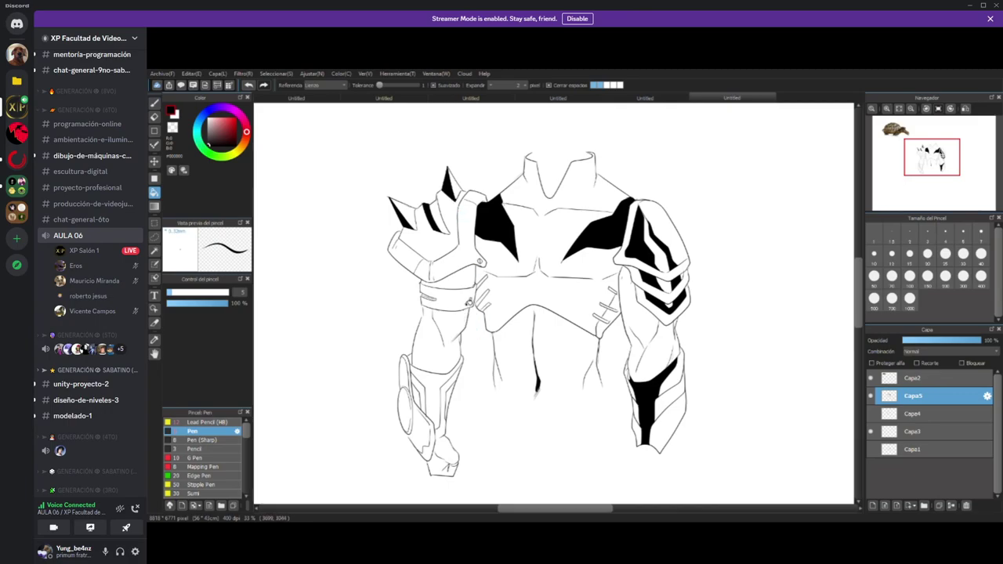
- Try a black fill on the right forearm guard's oval disc, undo it and fill the upper armband black
click(403, 408)
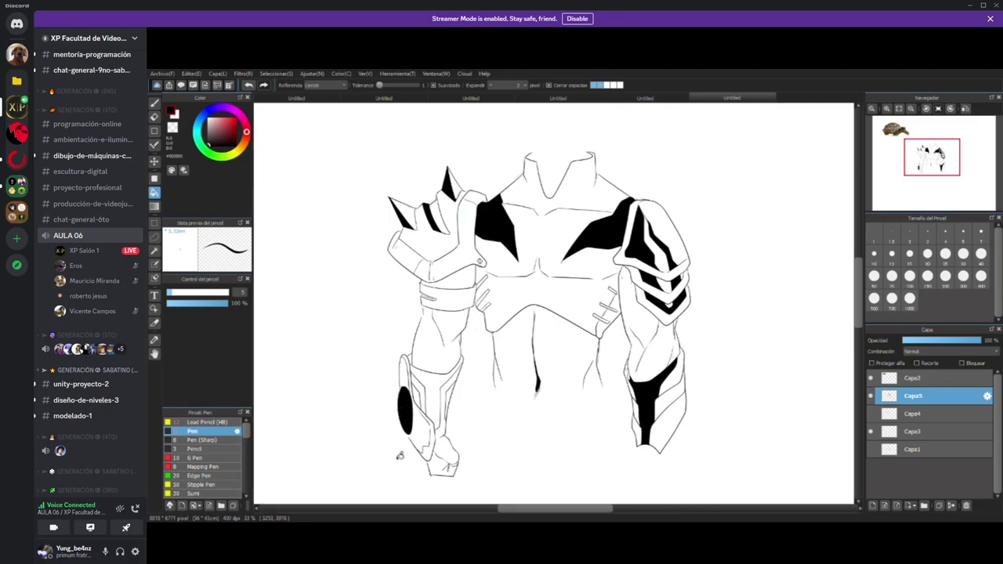
key(ctrl+z)
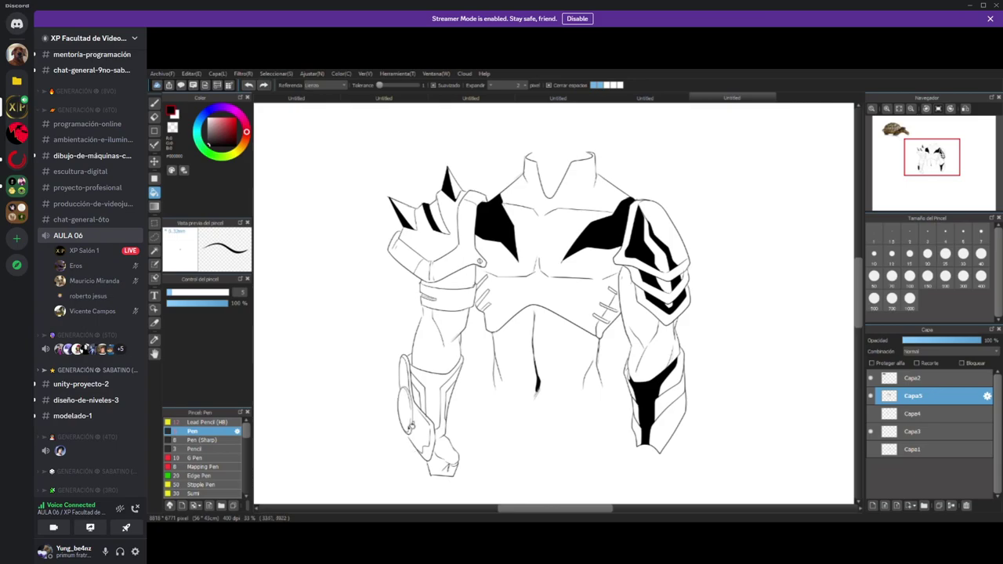
key(p)
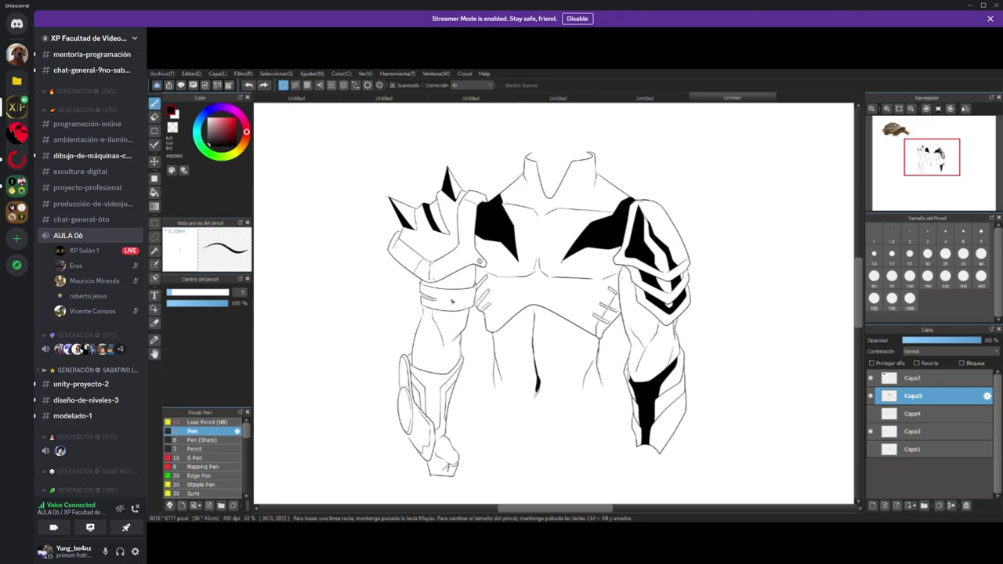
key(g)
click(454, 293)
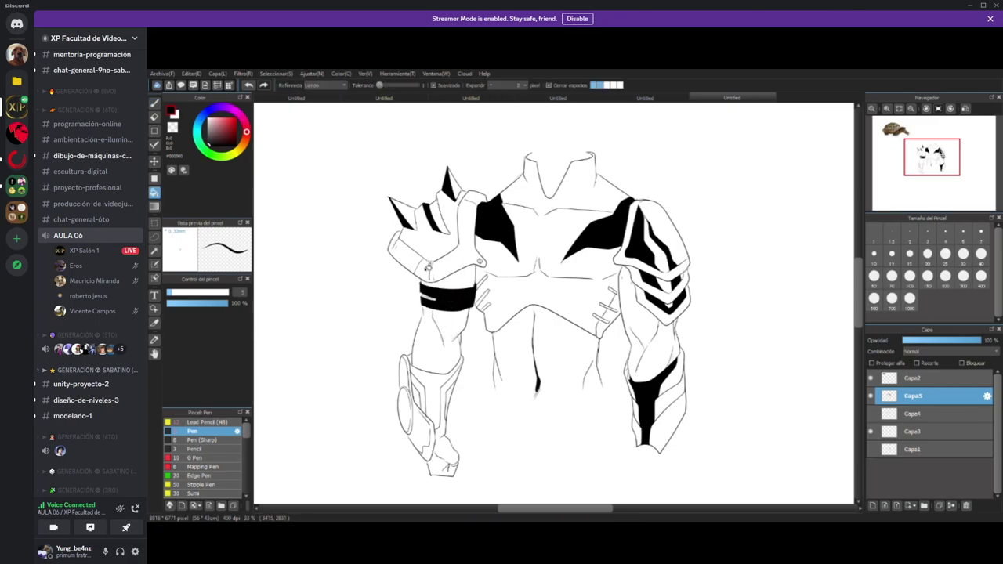
- Switch from the fill tool back to the Pen brush on Capa5
key(p)
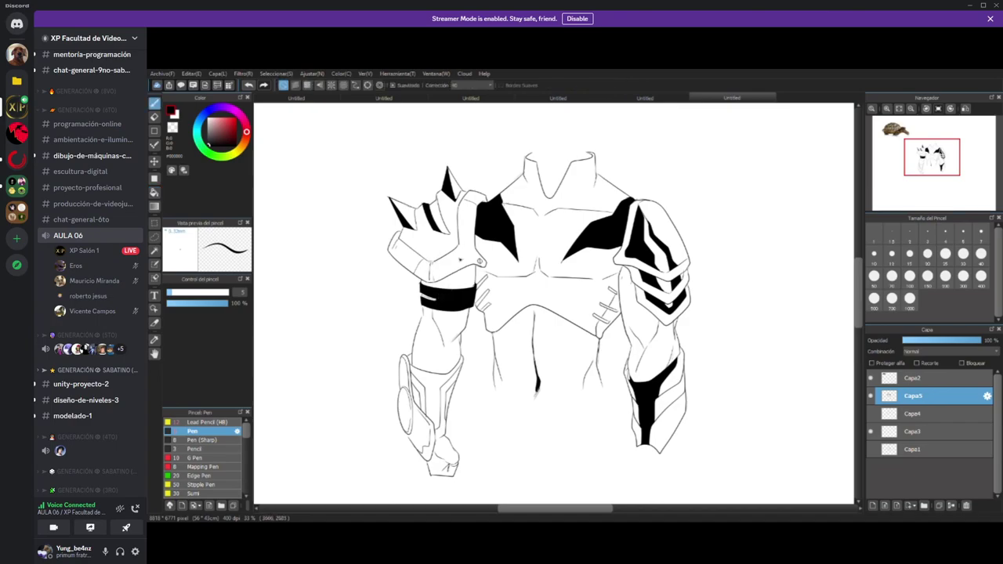
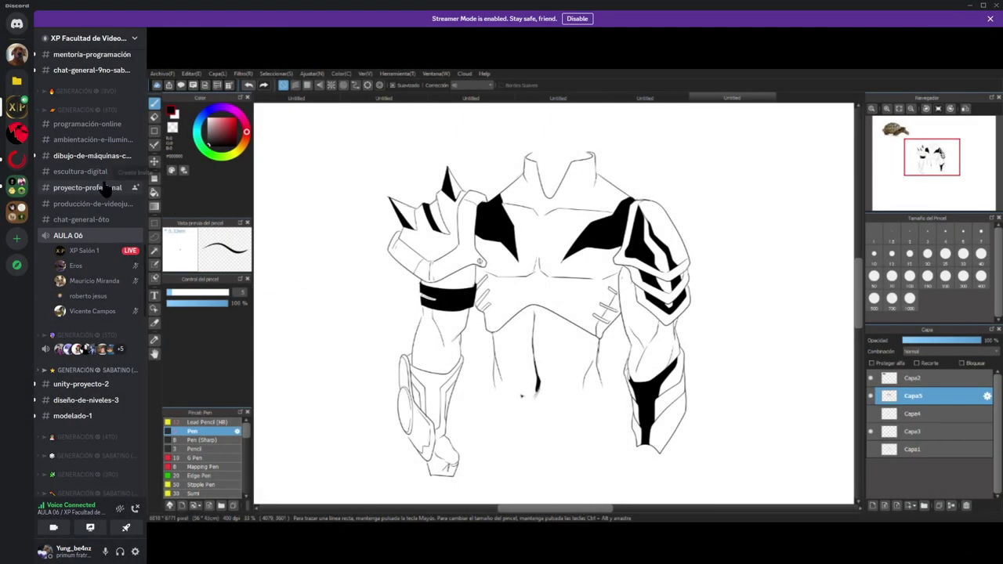
- In Discord, post the copied image of the red and clean torso armour sketches to the dibujo-de-máquinas-creaturas-y-vestuario channel
click(88, 156)
key(ctrl+v)
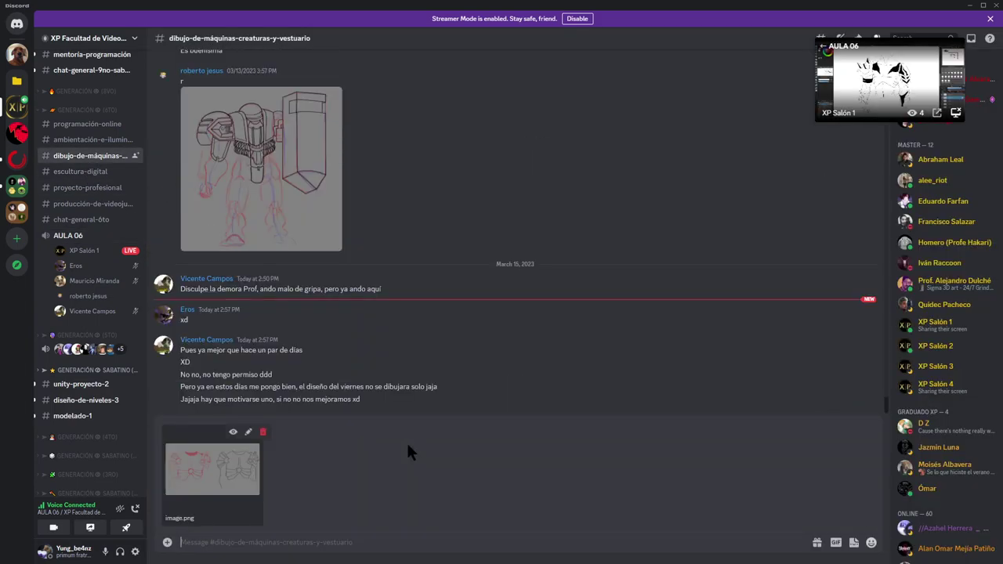
key(Return)
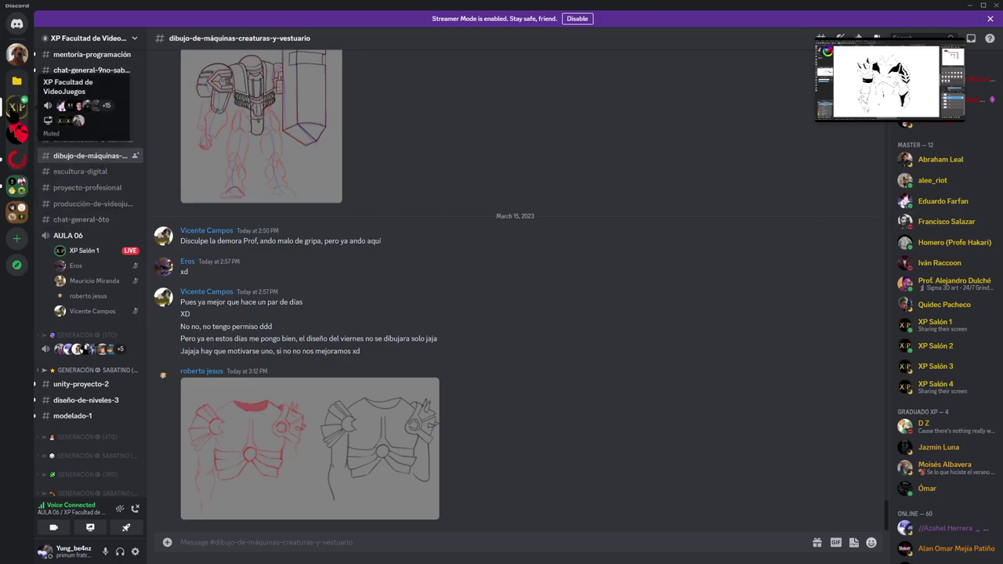
- Expand the collapsed server folder and return to the full view of XP Salón 1's live screen share in AULA 06
click(16, 190)
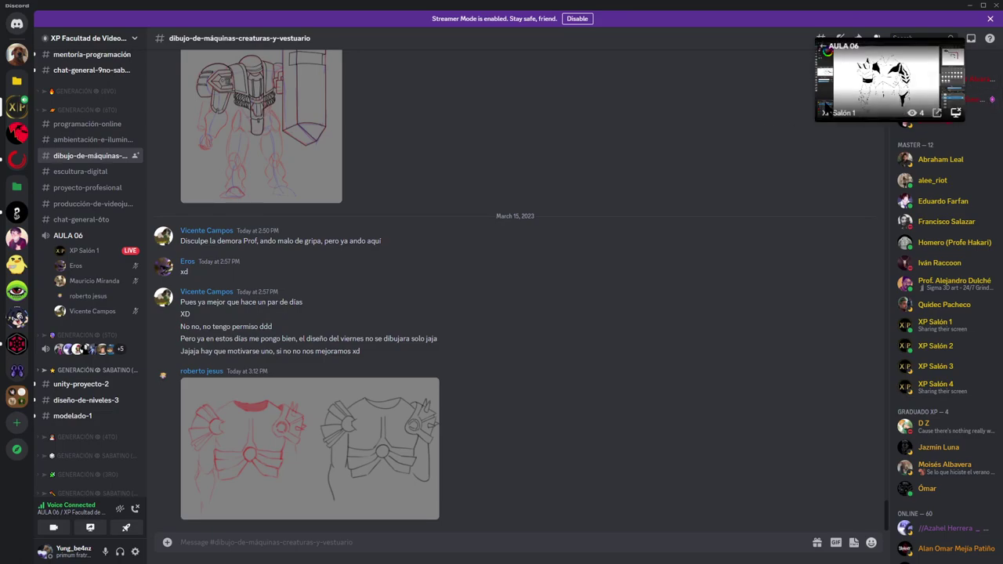
click(826, 111)
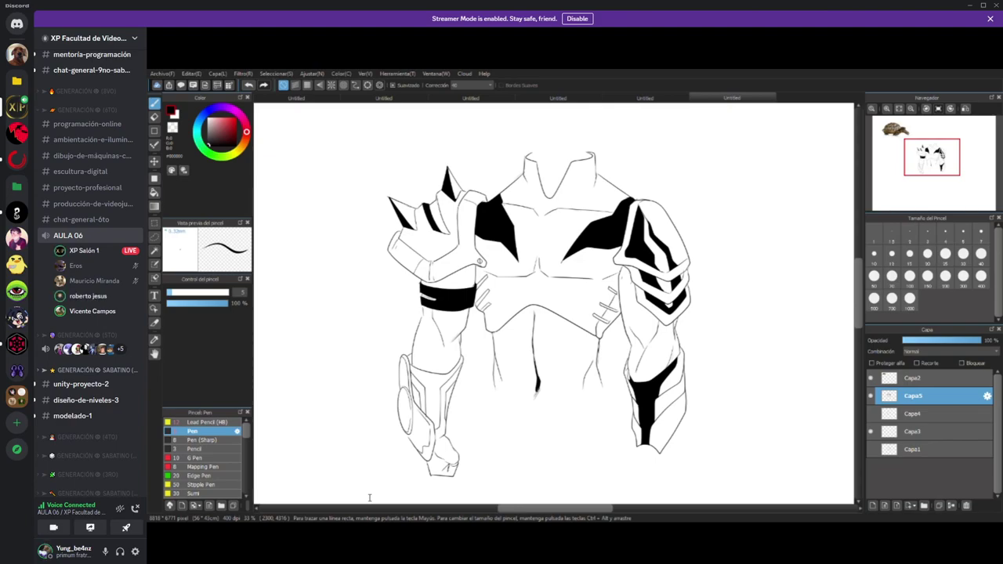
mouse_move(459, 152)
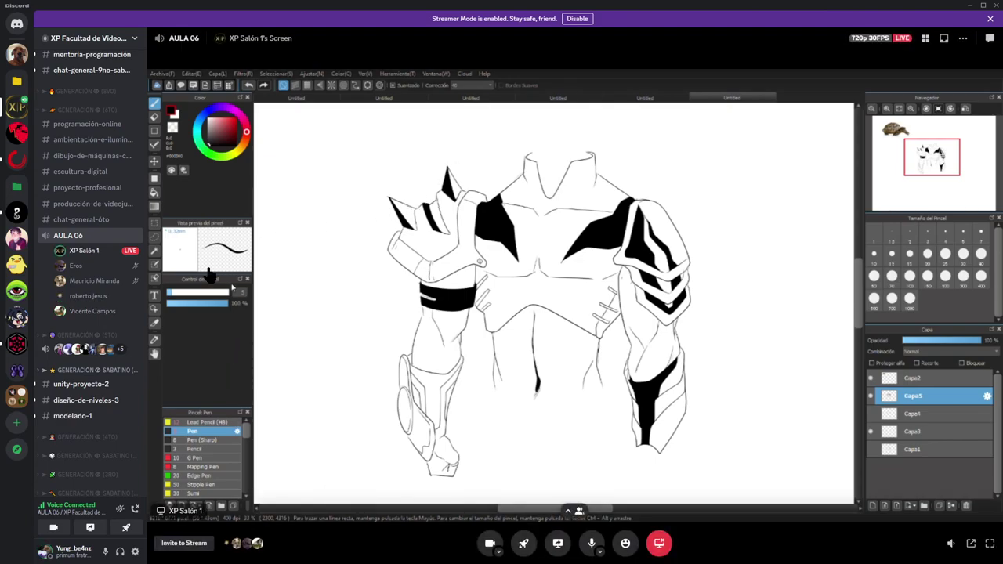